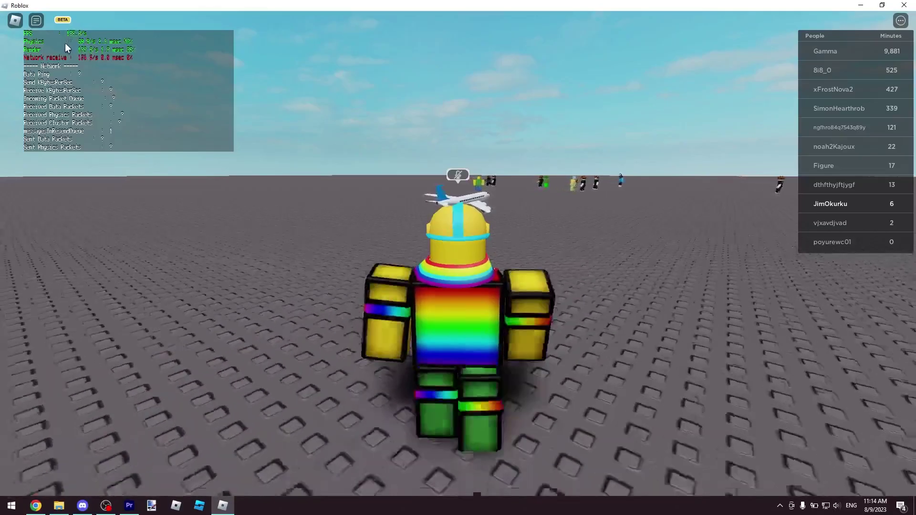
# Step: Walk the avatar around the baseplate and view it from several sides while checking the on-screen performance stats
pyautogui.rightClick(182, 192)
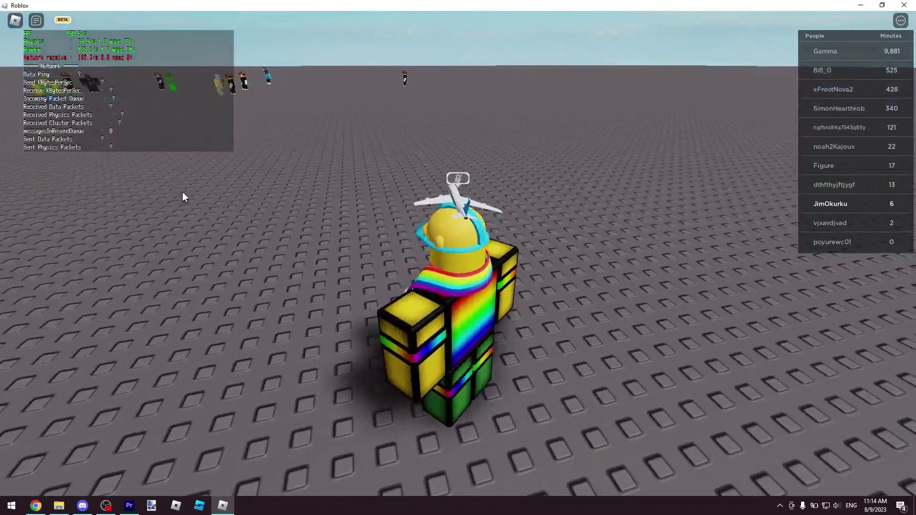
pyautogui.rightClick(183, 192)
pyautogui.rightClick(182, 192)
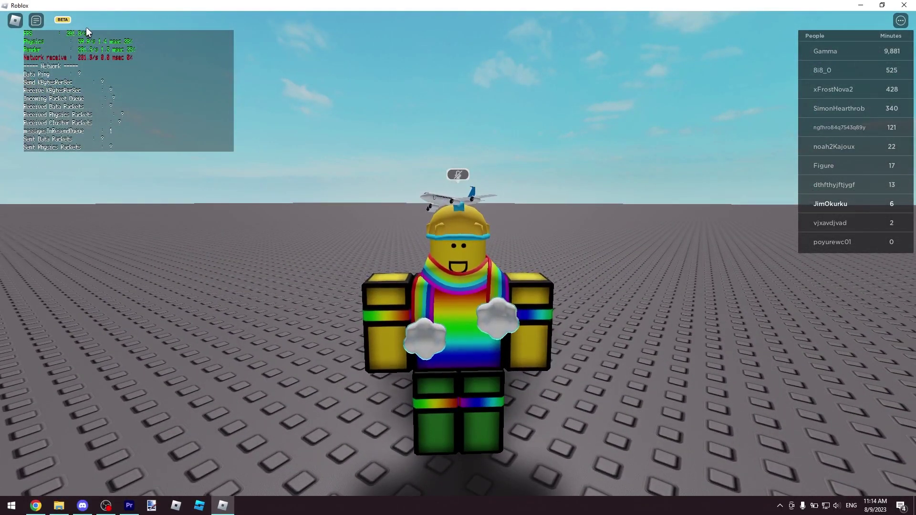
pyautogui.press('s')
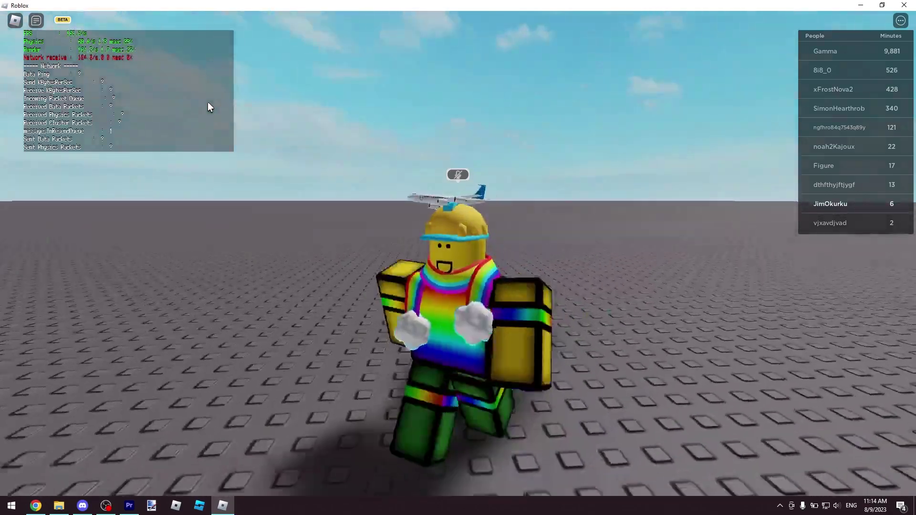
pyautogui.press('s')
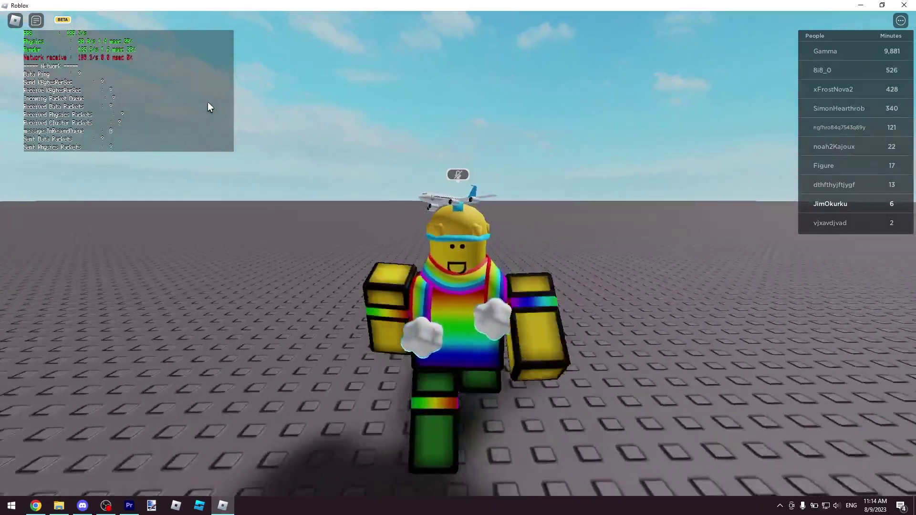
pyautogui.press('a')
pyautogui.rightClick(207, 102)
pyautogui.scroll(-3, 282, 112)
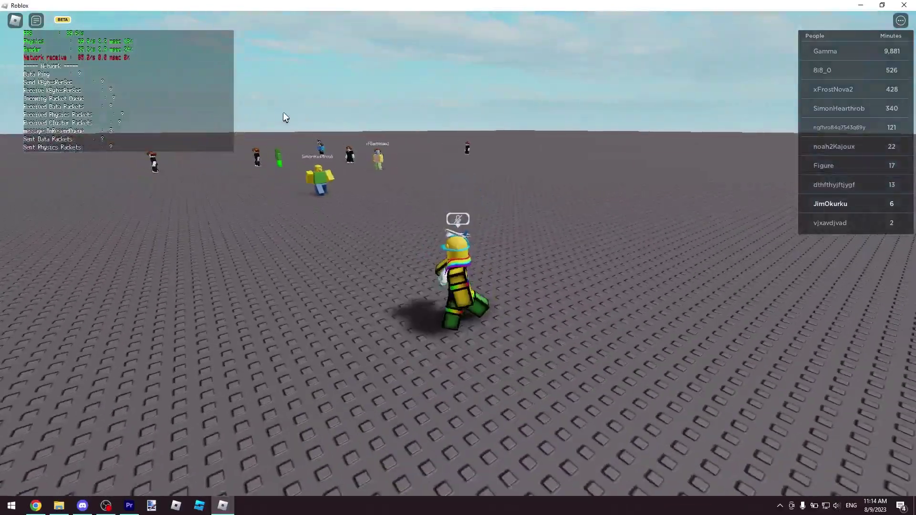
pyautogui.press('a')
pyautogui.scroll(-4, 282, 112)
pyautogui.rightClick(312, 93)
pyautogui.scroll(4, 481, 213)
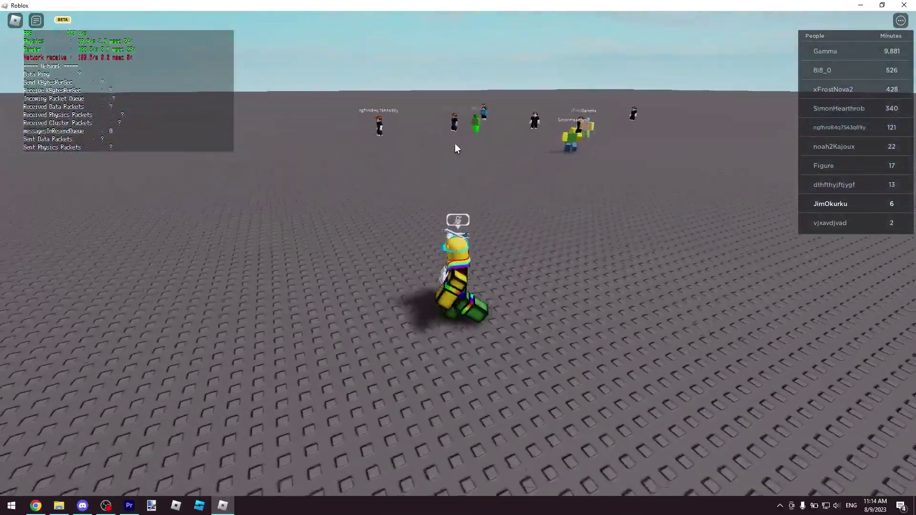
pyautogui.press('s')
pyautogui.rightClick(471, 133)
pyautogui.scroll(3, 472, 133)
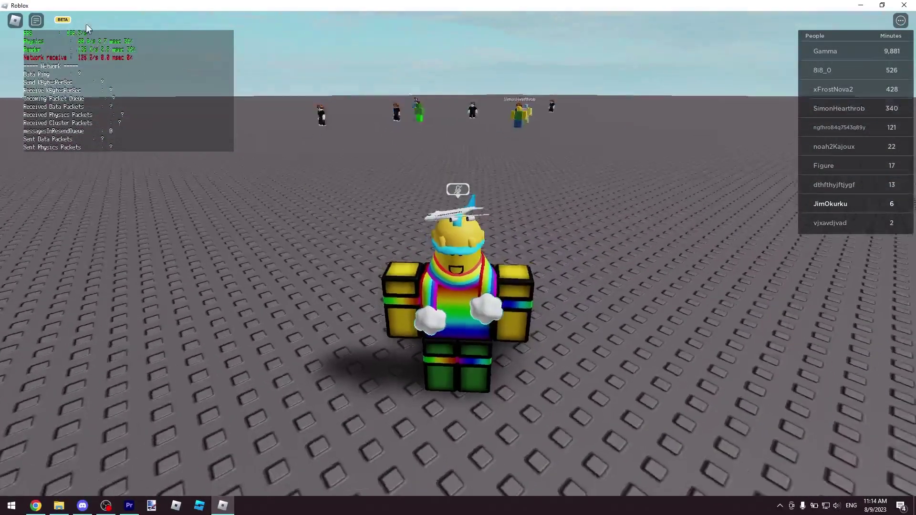
# Step: Review the in-game graphics settings and return to the experience
pyautogui.press('Escape')
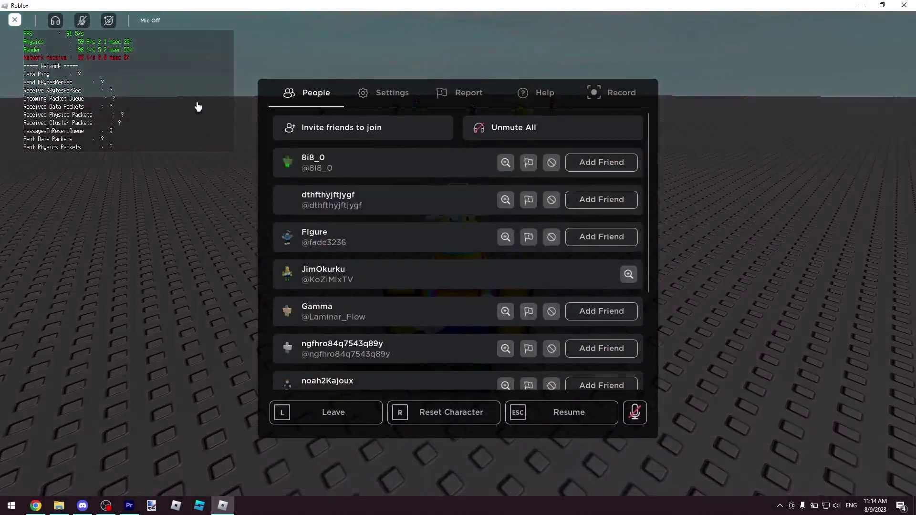
pyautogui.click(384, 92)
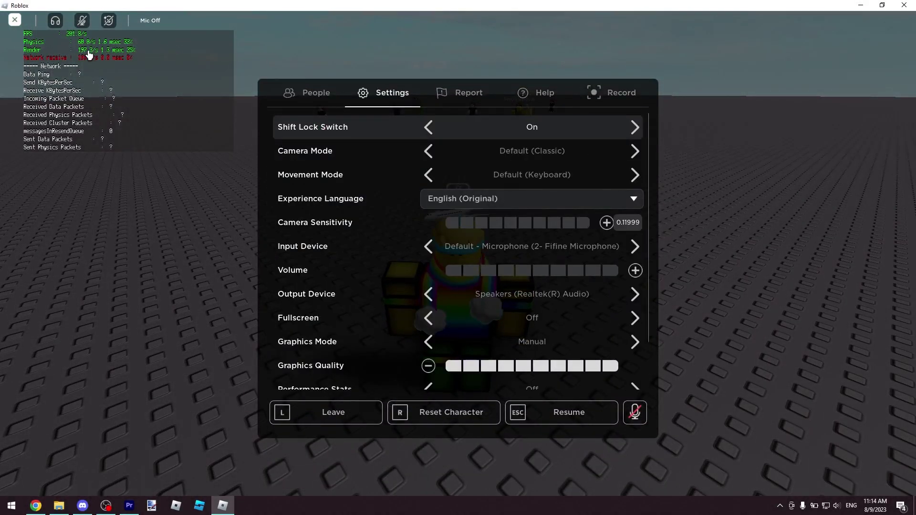
pyautogui.press('Escape')
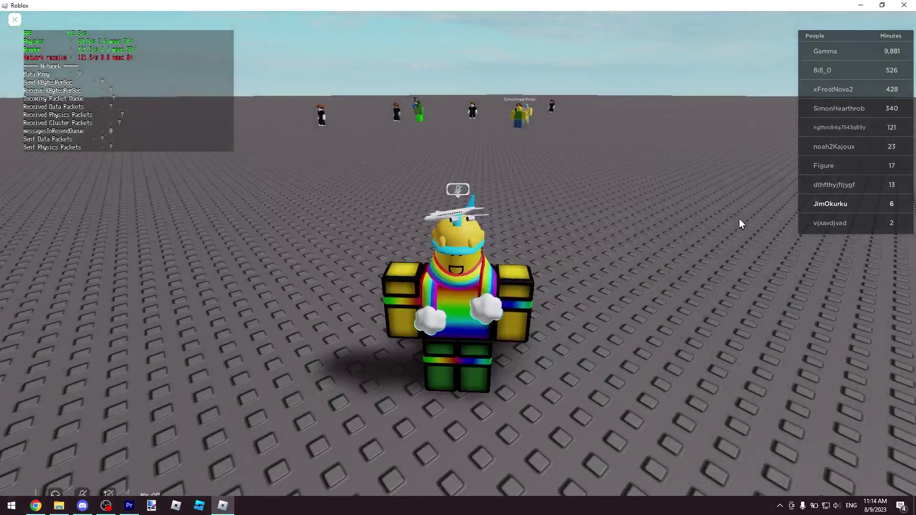
pyautogui.scroll(5, 599, 224)
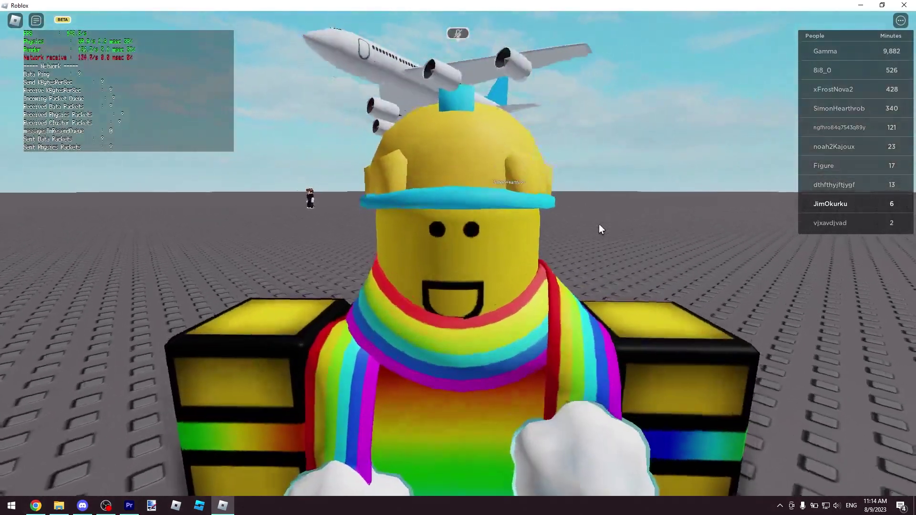
pyautogui.scroll(2, 599, 224)
pyautogui.scroll(-1, 457, 253)
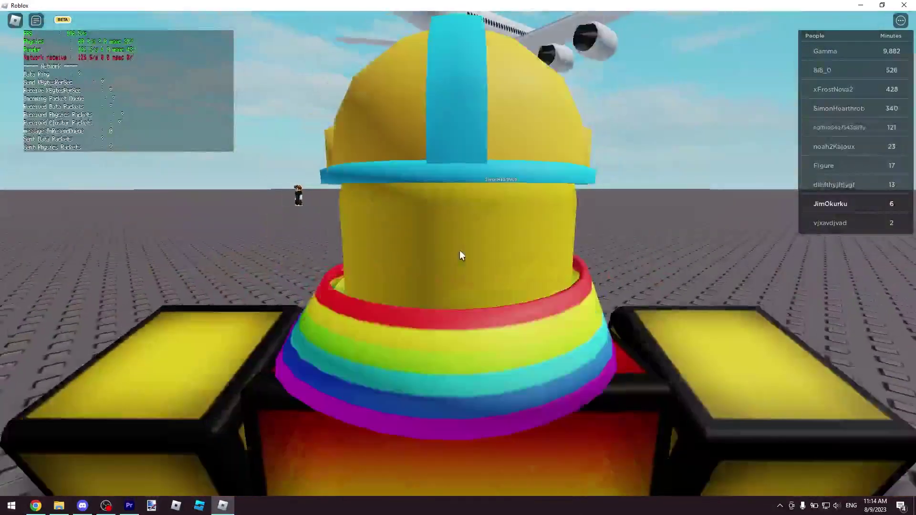
pyautogui.rightClick(459, 249)
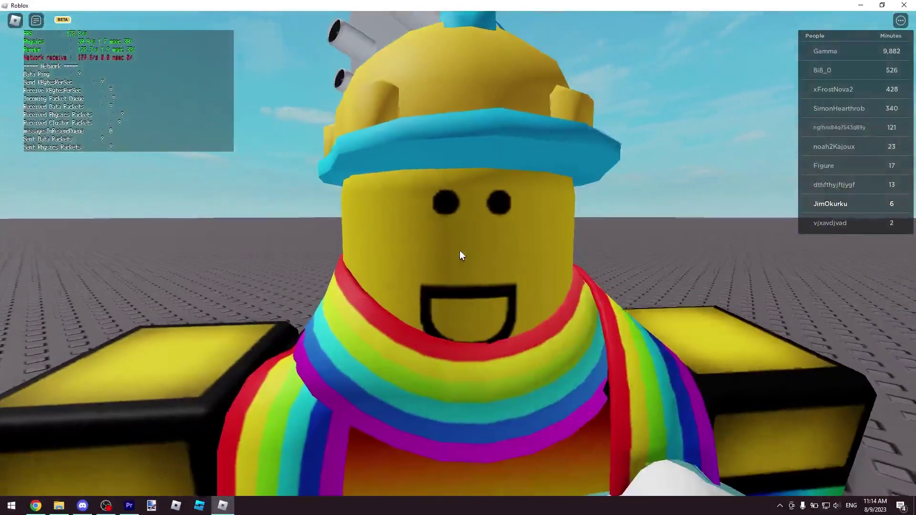
pyautogui.scroll(-1, 459, 250)
pyautogui.scroll(2, 459, 249)
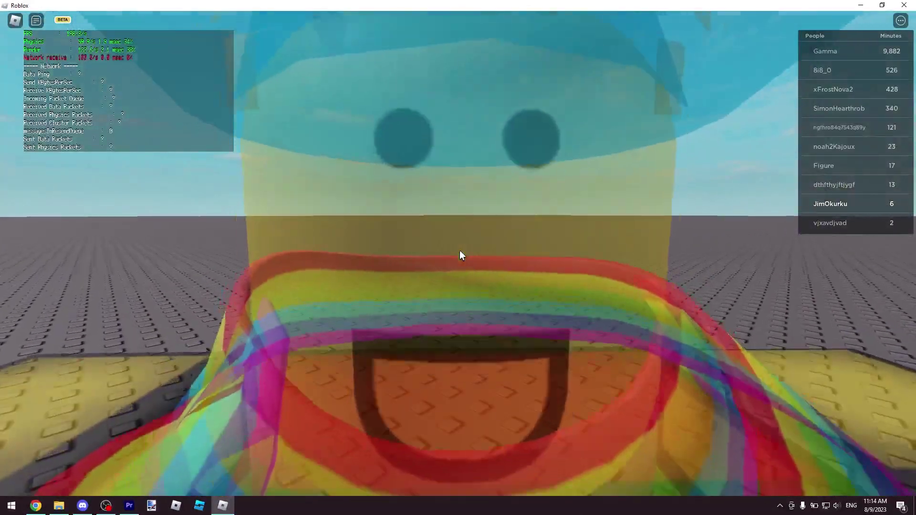
pyautogui.scroll(-2, 460, 250)
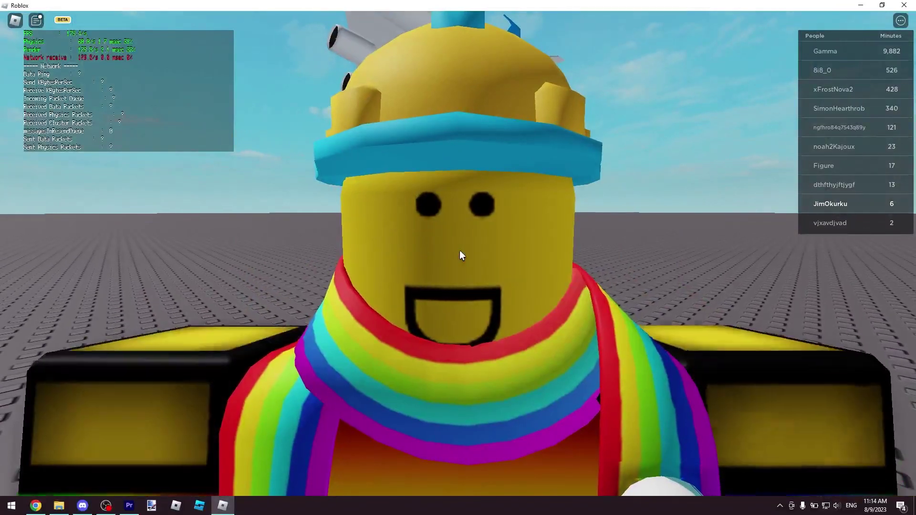
pyautogui.scroll(-3, 460, 255)
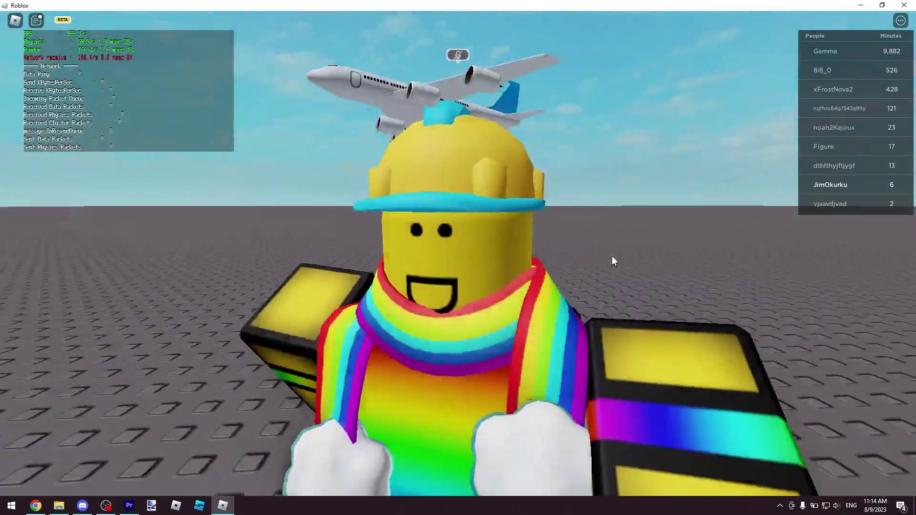
pyautogui.rightClick(611, 255)
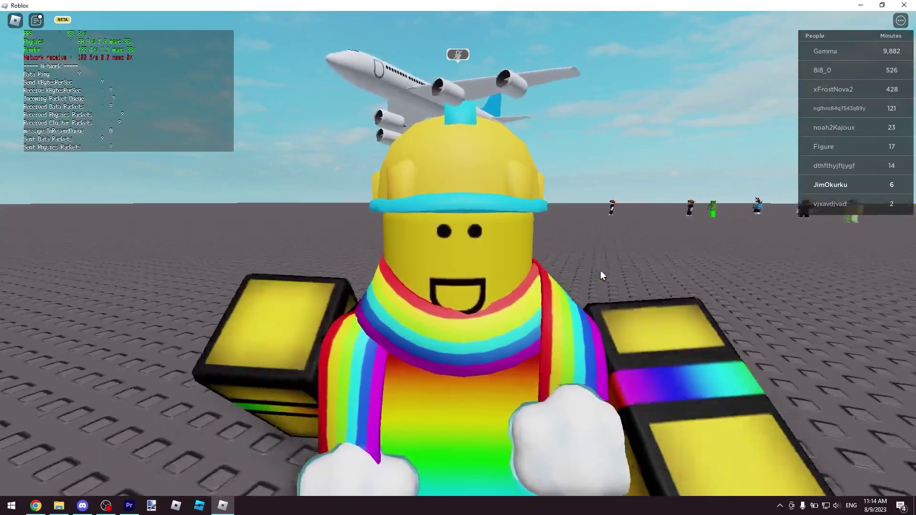
pyautogui.scroll(-10, 595, 271)
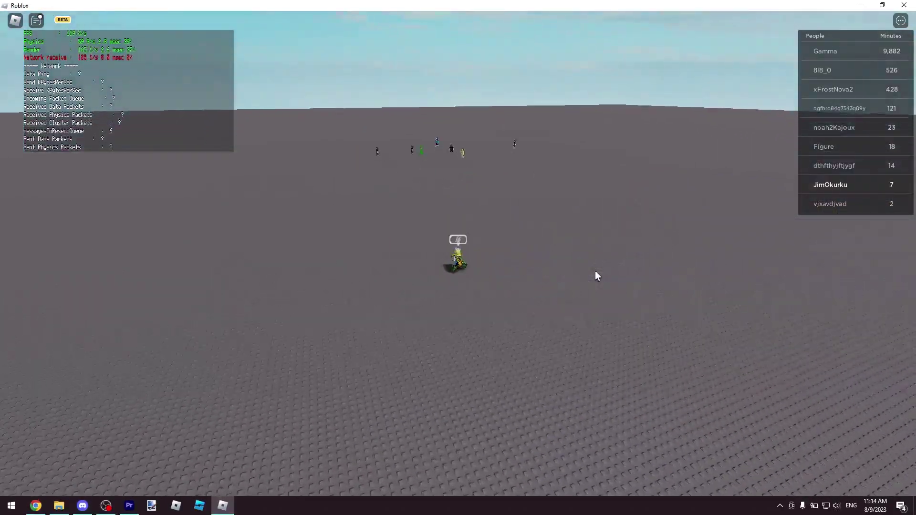
pyautogui.scroll(10, 595, 273)
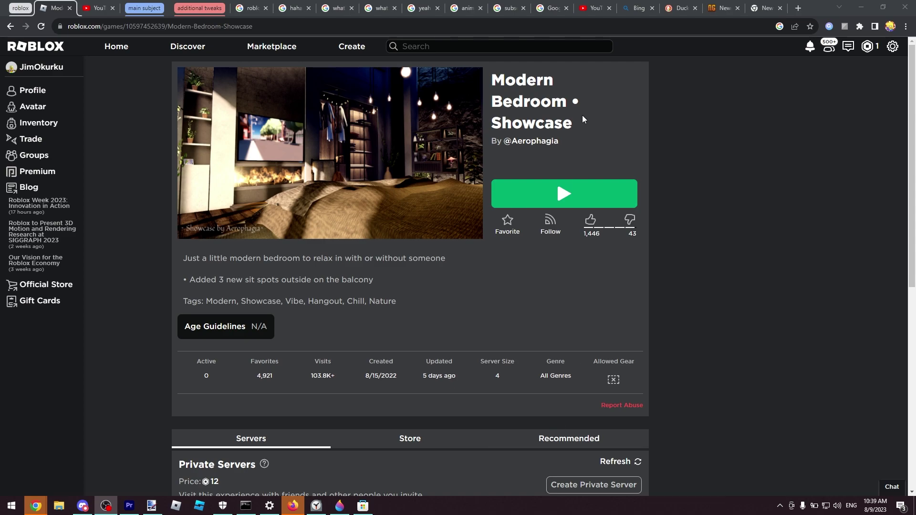
# Step: Close all the loose browser tabs, keeping only the Modern Bedroom Showcase page and the collapsed tab groups
pyautogui.middleClick(255, 2)
pyautogui.middleClick(256, 2)
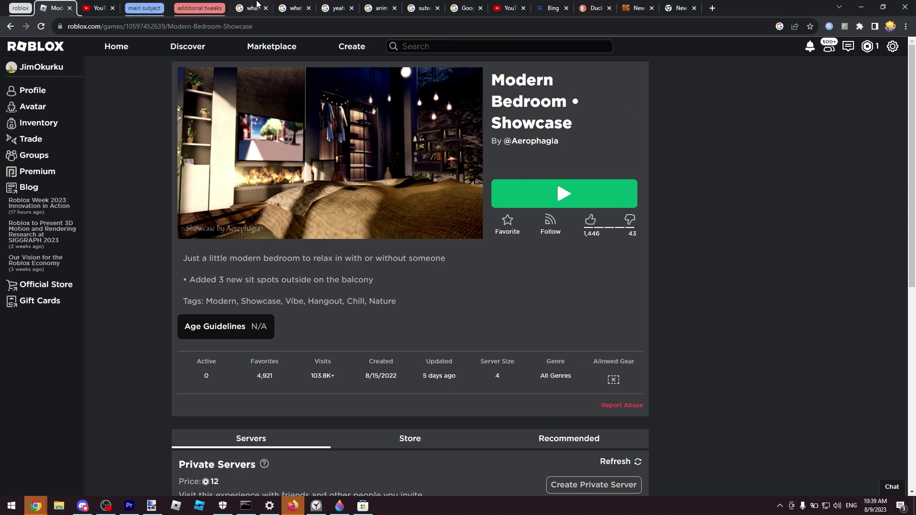
pyautogui.middleClick(257, 4)
pyautogui.middleClick(257, 5)
pyautogui.middleClick(257, 5)
pyautogui.middleClick(257, 5)
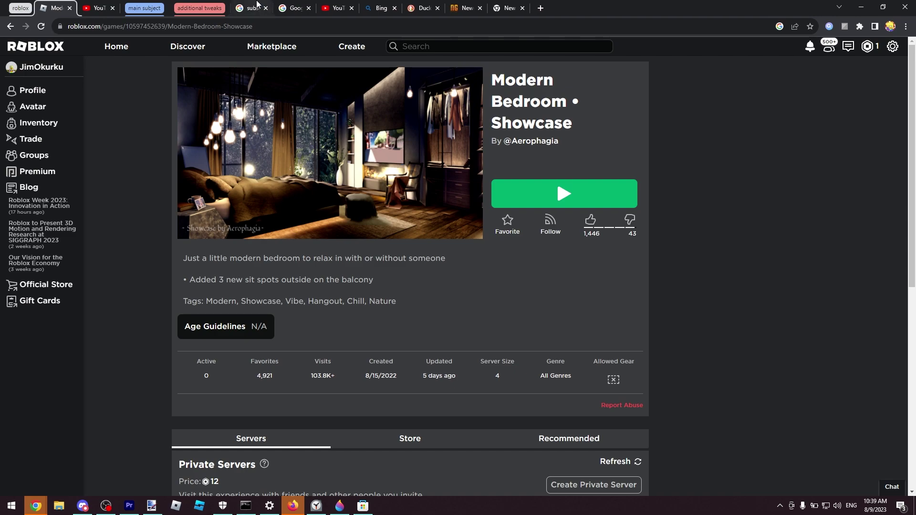
pyautogui.middleClick(256, 5)
pyautogui.middleClick(257, 5)
pyautogui.middleClick(256, 5)
pyautogui.middleClick(257, 5)
pyautogui.middleClick(257, 5)
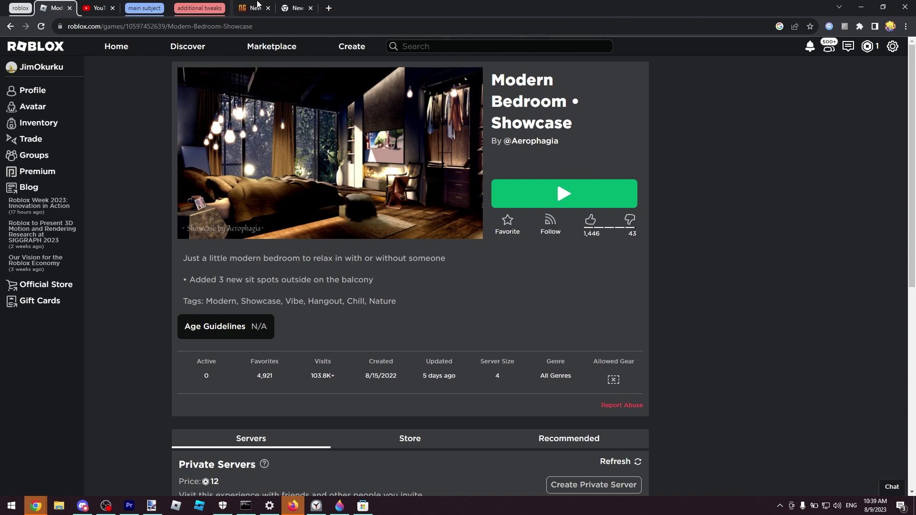
pyautogui.middleClick(257, 5)
pyautogui.middleClick(256, 5)
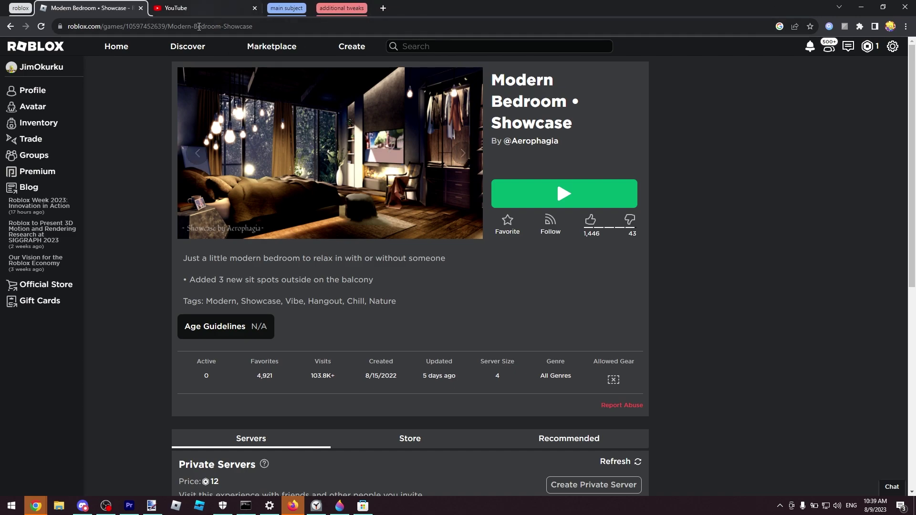
pyautogui.middleClick(205, 7)
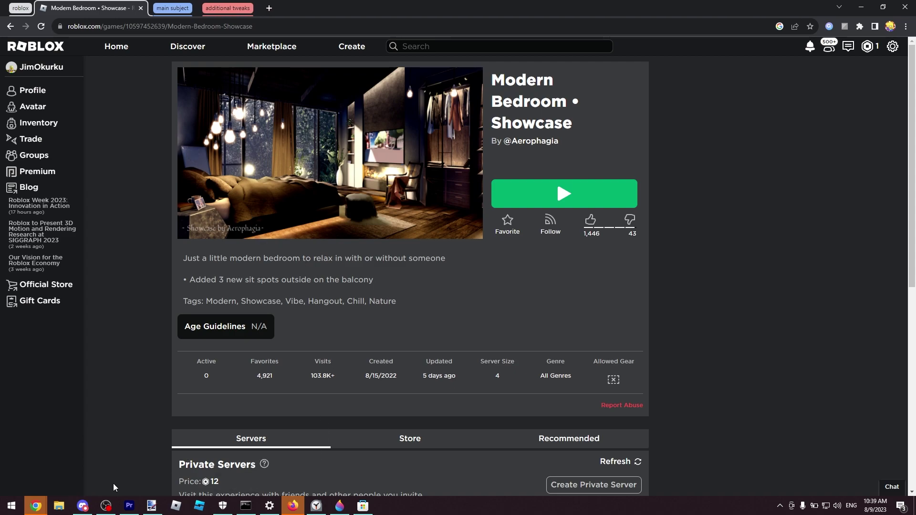
# Step: Bring up Adobe Premiere Pro and close it
pyautogui.click(134, 510)
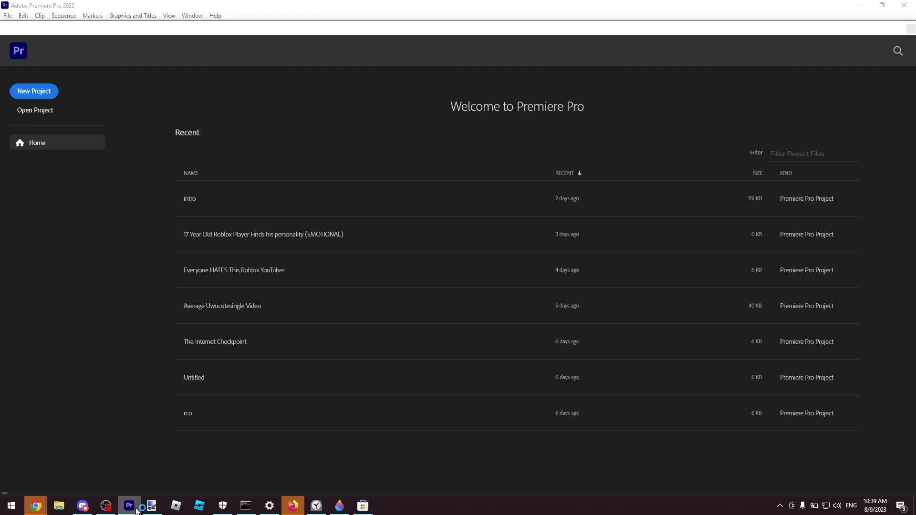
pyautogui.click(135, 509)
pyautogui.click(137, 508)
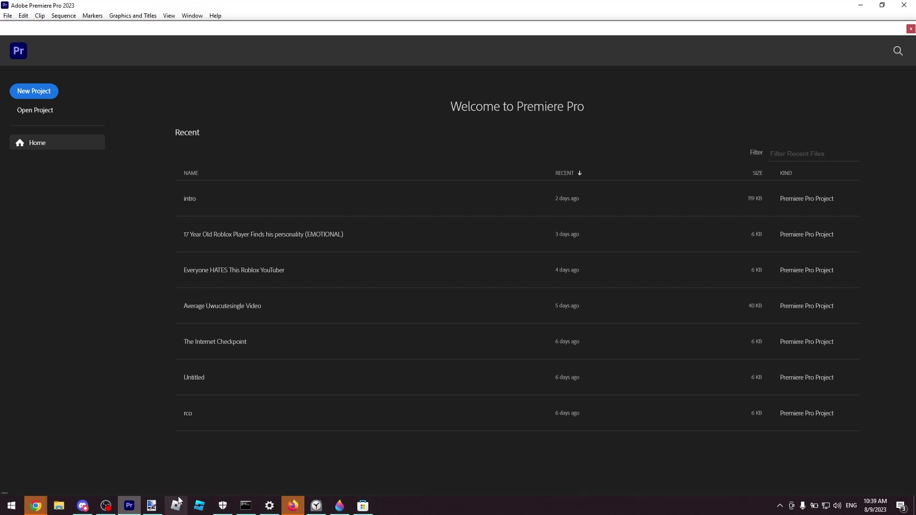
pyautogui.click(151, 505)
pyautogui.click(905, 5)
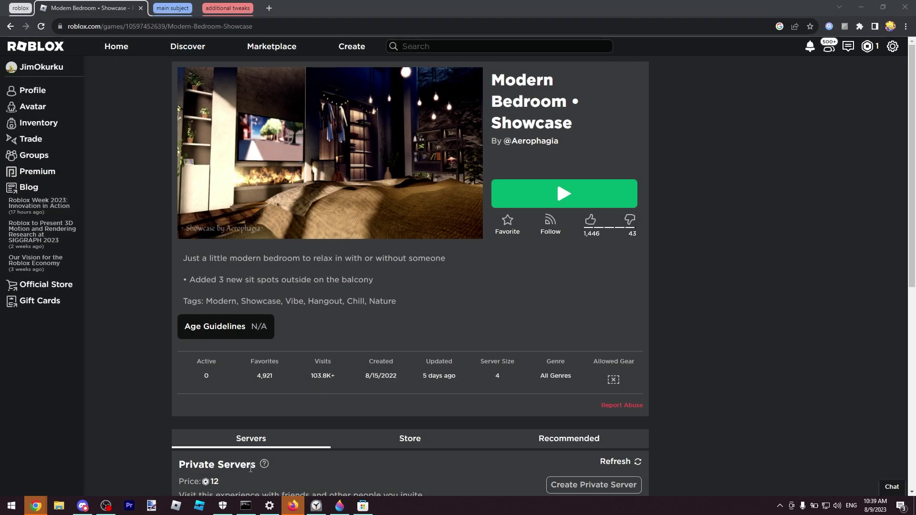
# Step: Check the running Command Prompt window, and close the Clock and Paint 3D apps
pyautogui.click(246, 505)
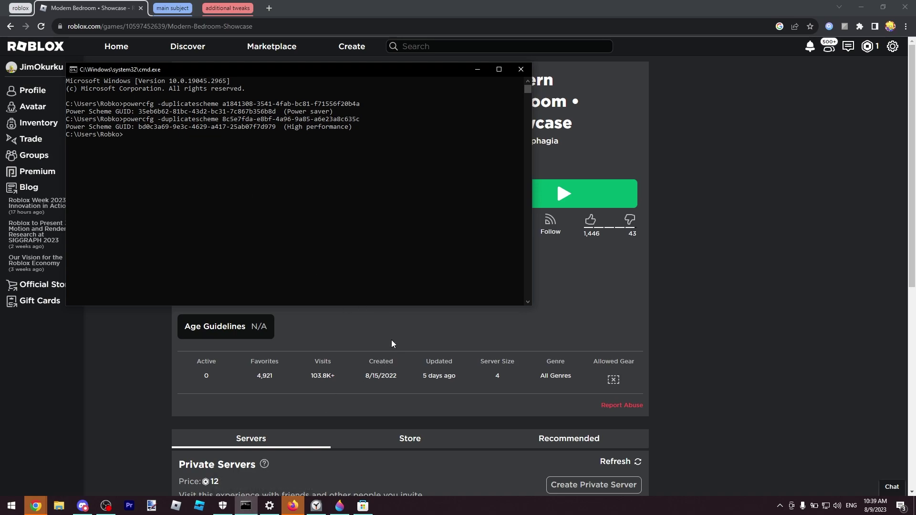
pyautogui.click(389, 361)
pyautogui.click(317, 505)
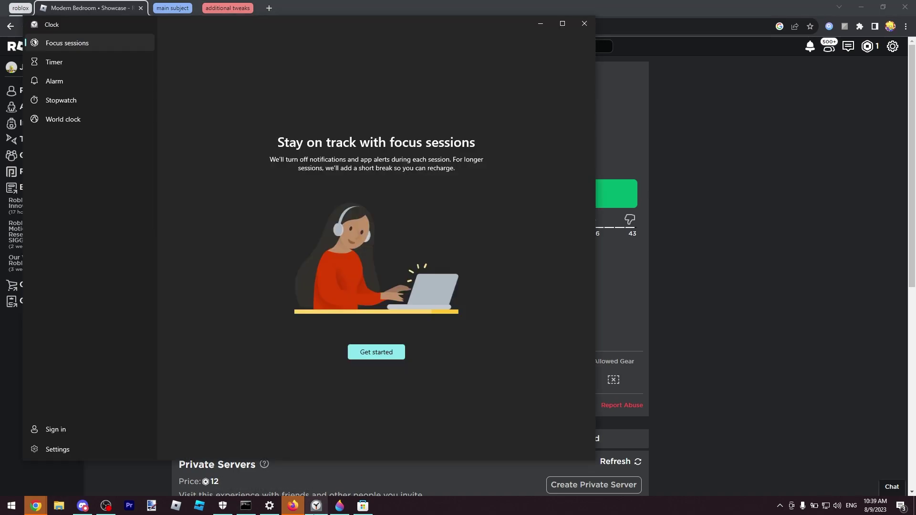
pyautogui.click(590, 28)
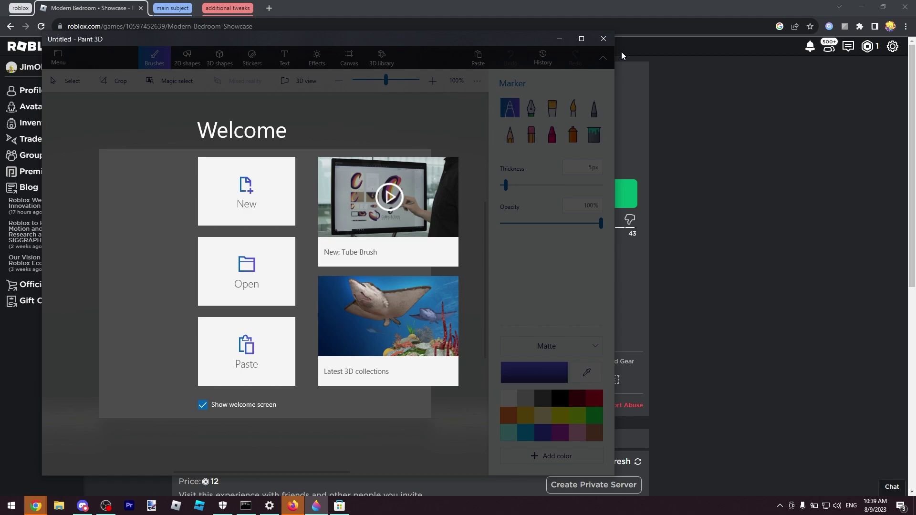
pyautogui.click(603, 39)
# Step: Close Microsoft Store and Firefox, declining to make Firefox the primary browser
pyautogui.click(316, 505)
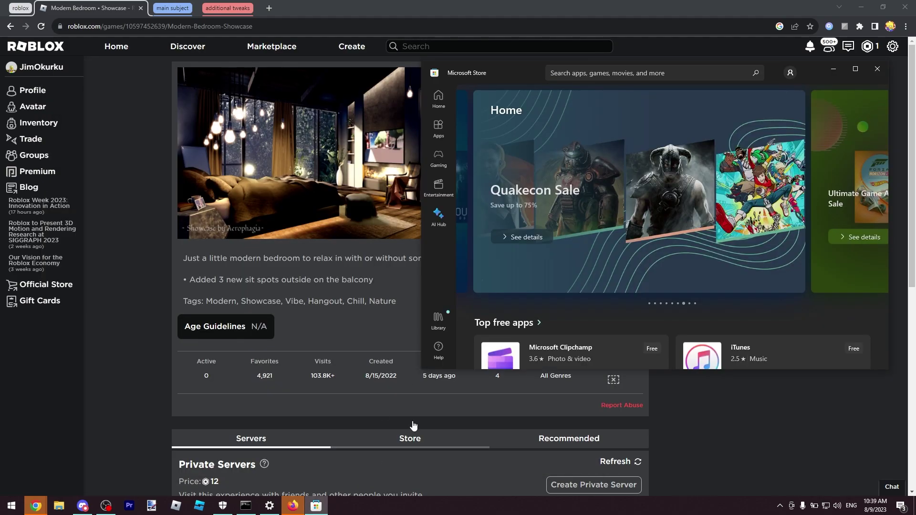
pyautogui.click(876, 69)
pyautogui.click(293, 506)
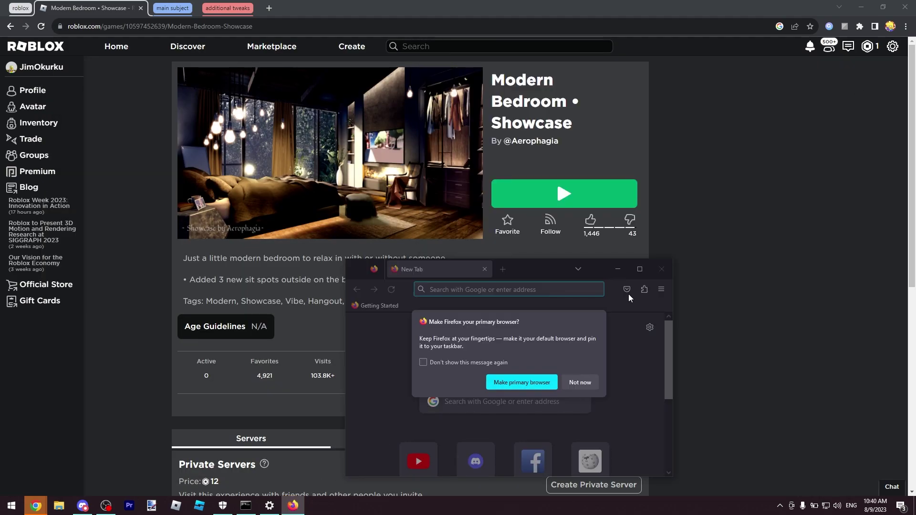
pyautogui.click(579, 382)
pyautogui.click(661, 268)
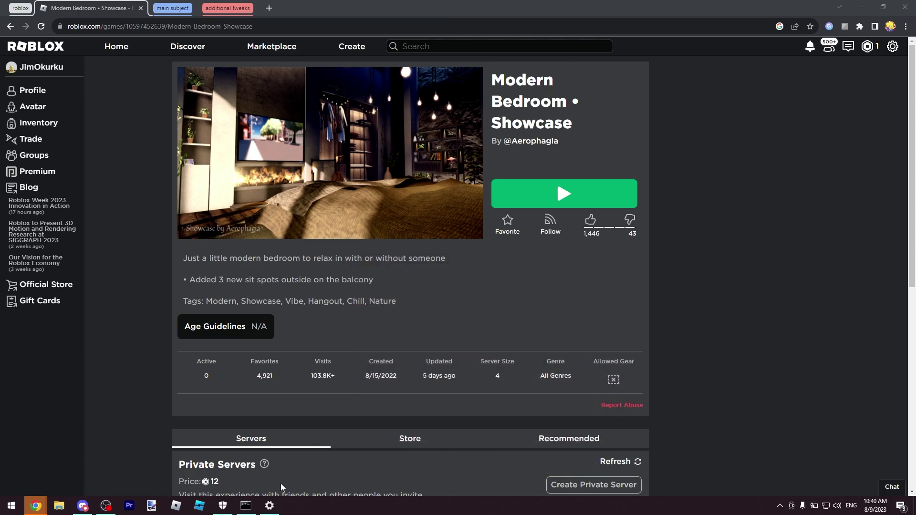
# Step: Minimize the Windows Graphics settings window and close Windows Security
pyautogui.click(269, 505)
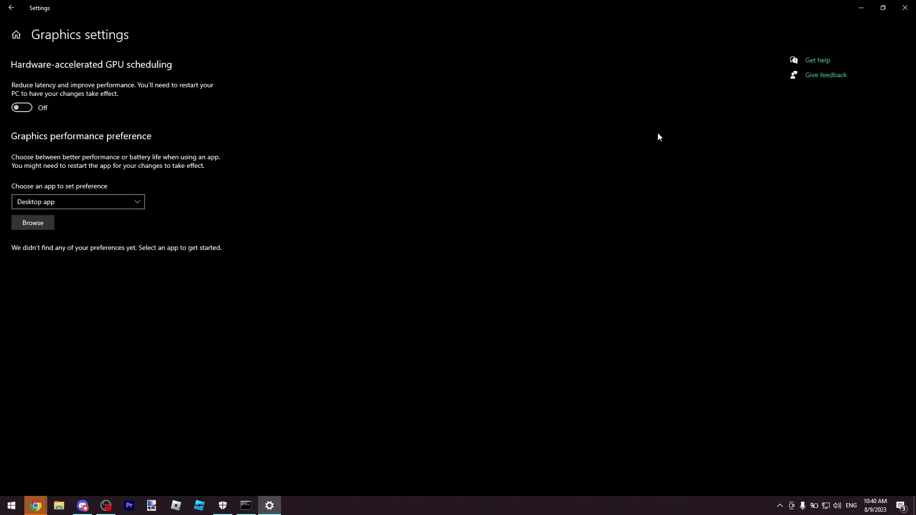
pyautogui.click(861, 6)
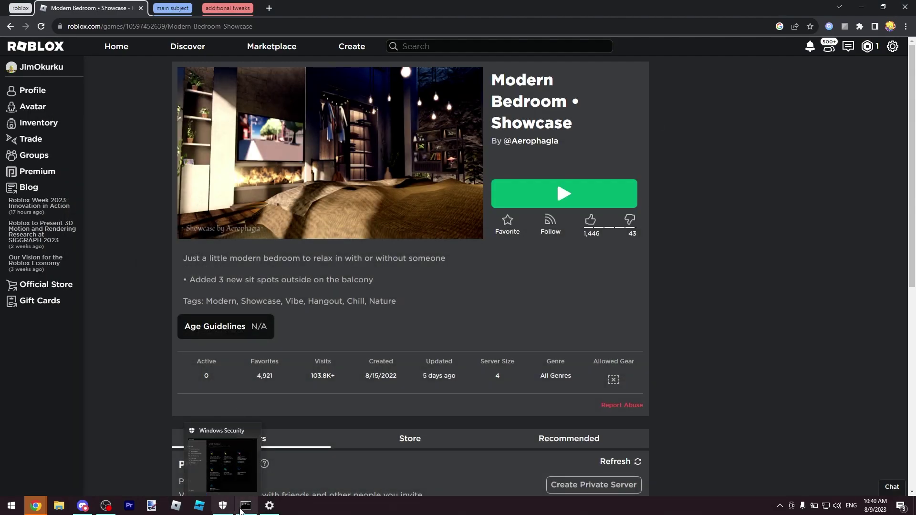
pyautogui.click(226, 509)
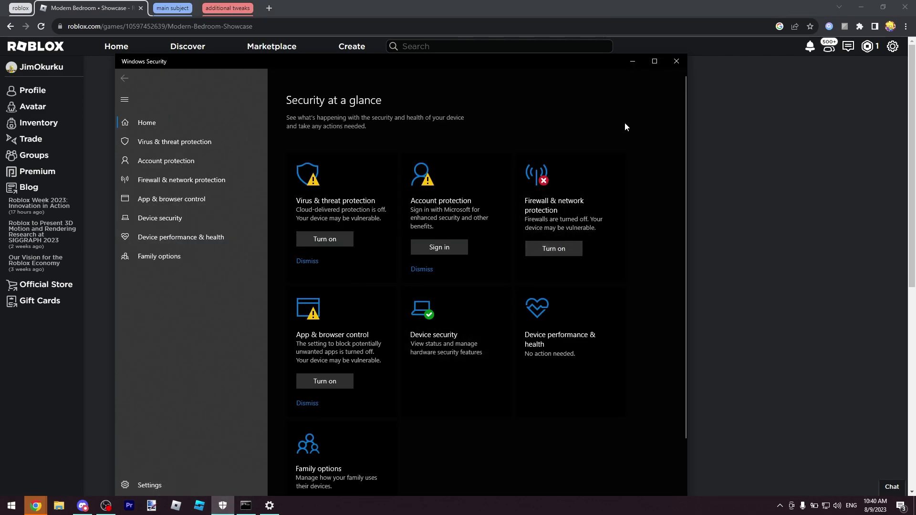
pyautogui.click(683, 62)
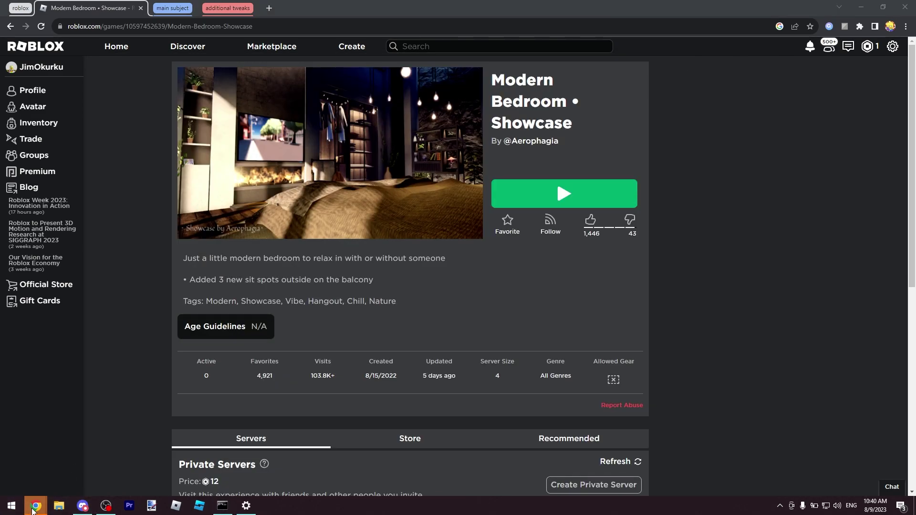
# Step: Search Windows for the power plan editor, go up from it to the Power Options overview, and close the window
pyautogui.moveTo(33, 506)
pyautogui.click(155, 342)
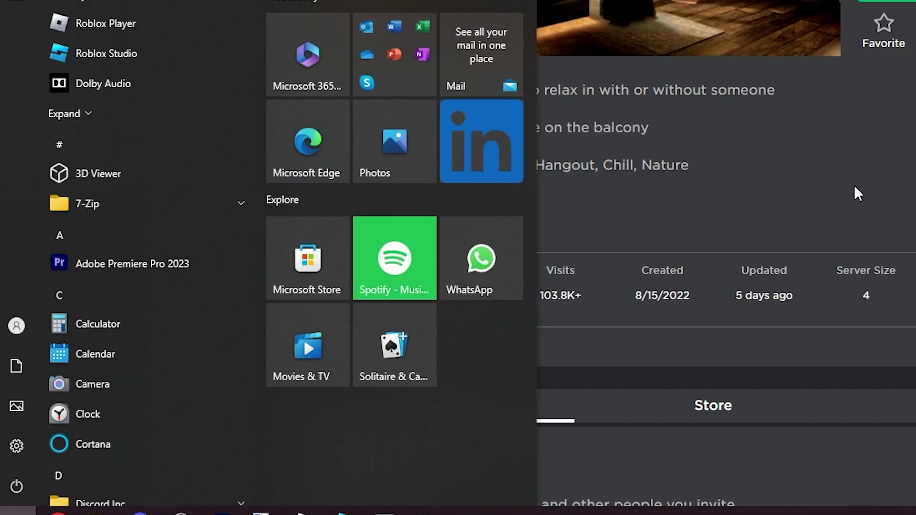
pyautogui.write('power')
pyautogui.press('BackSpace')
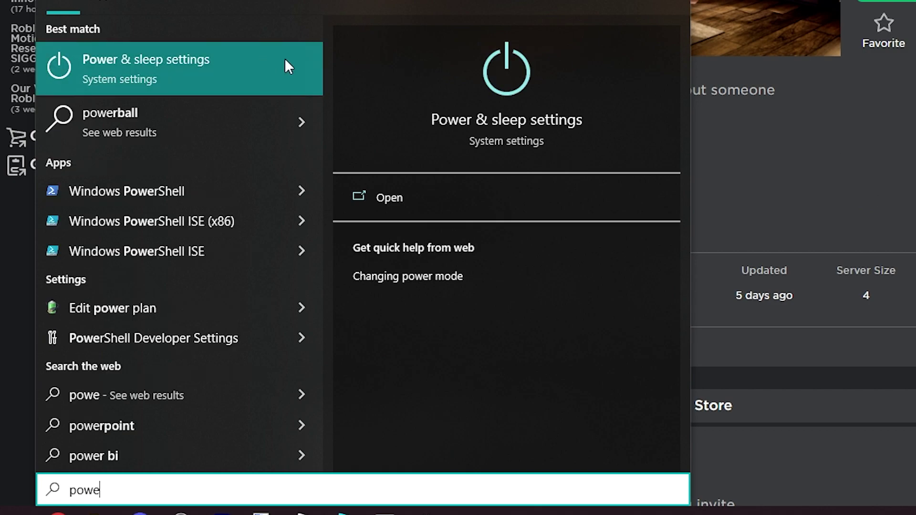
pyautogui.press('BackSpace')
pyautogui.press('BackSpace')
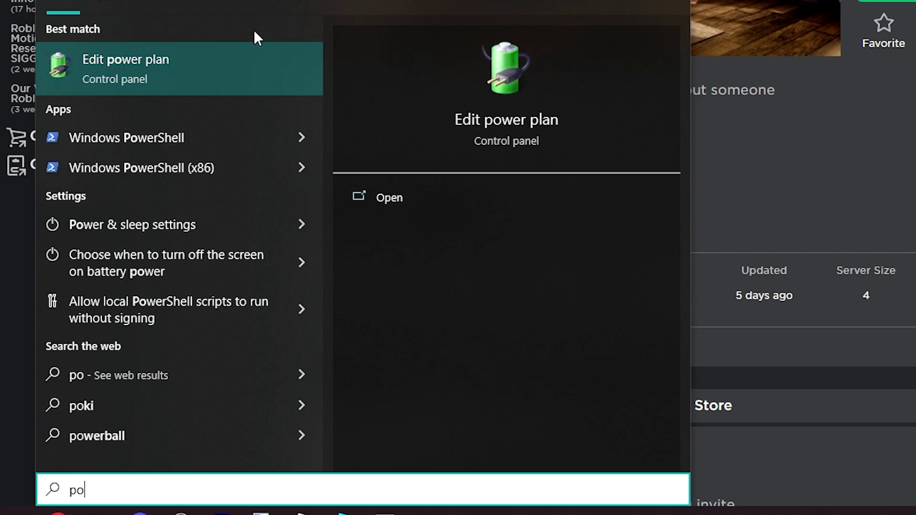
pyautogui.click(196, 68)
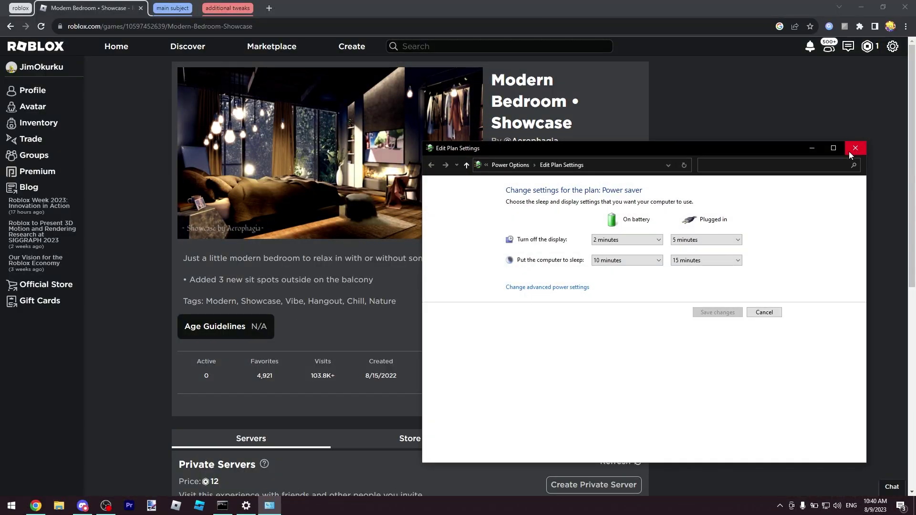
pyautogui.click(511, 164)
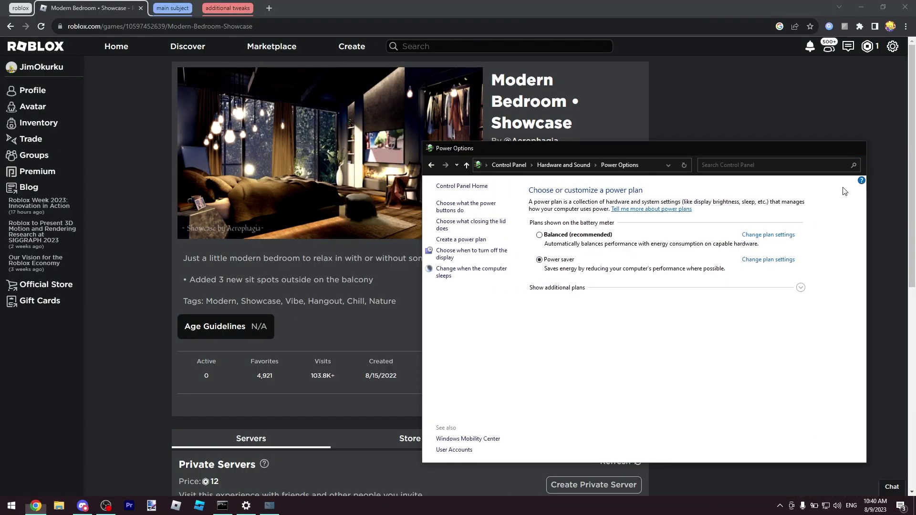
pyautogui.click(855, 148)
# Step: Open Power Options again from the battery indicator, move its window aside, and show the additional power plans
pyautogui.rightClick(803, 509)
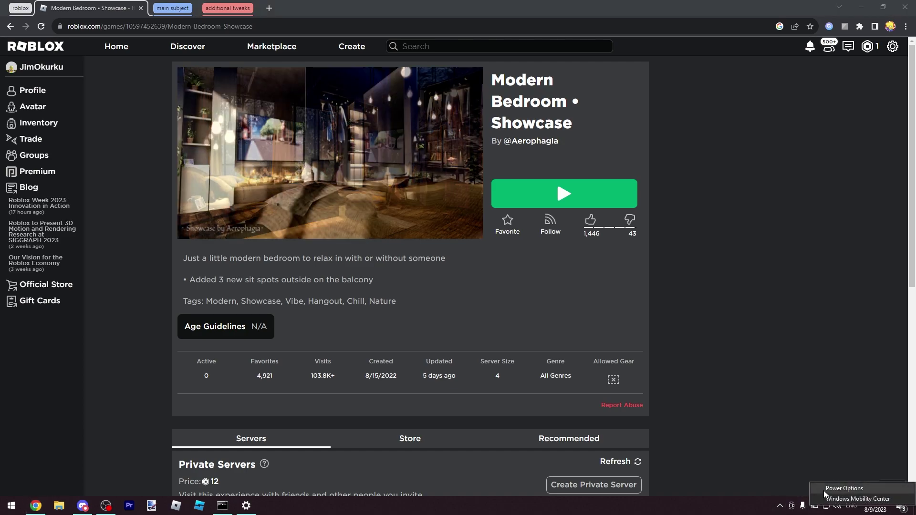
pyautogui.click(850, 488)
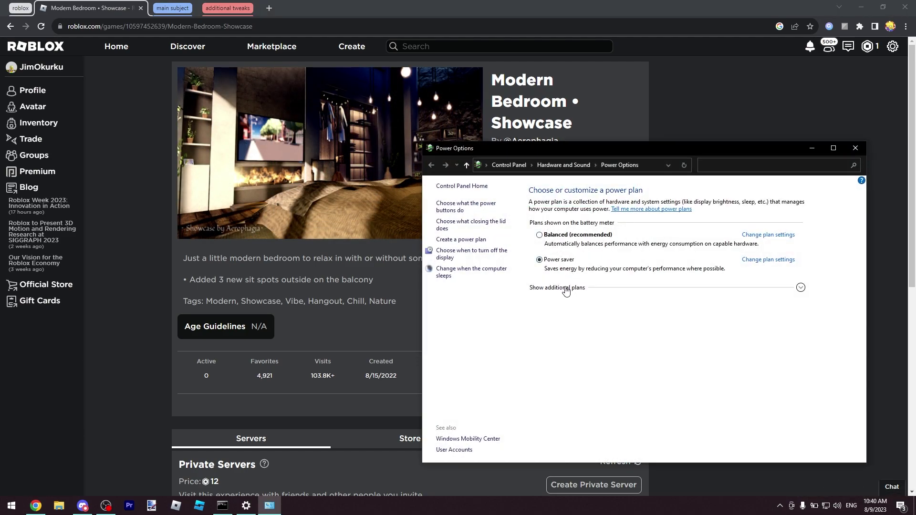
pyautogui.moveTo(598, 145); pyautogui.dragTo(520, 129)
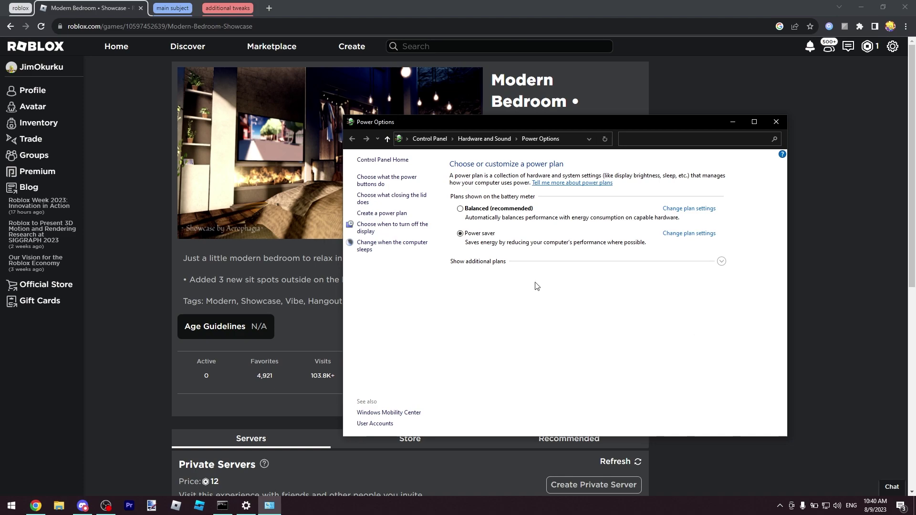
pyautogui.click(492, 263)
pyautogui.click(487, 262)
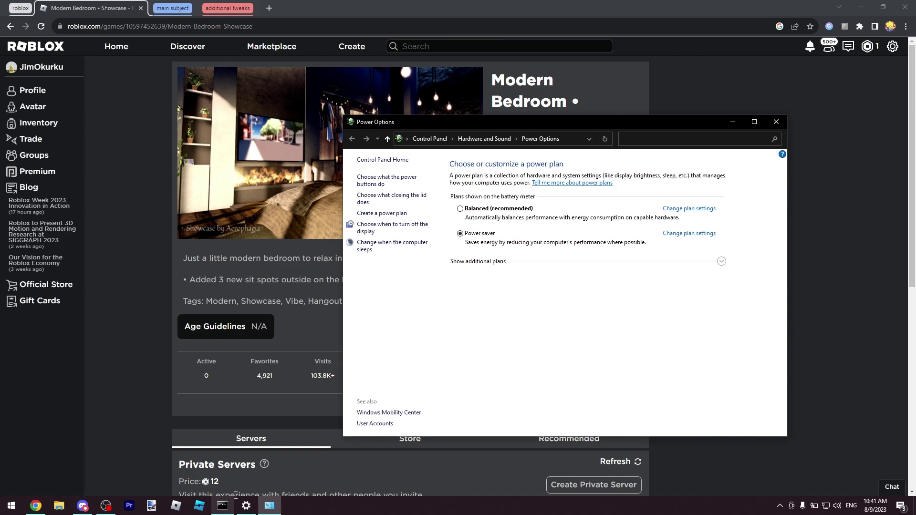
pyautogui.click(493, 262)
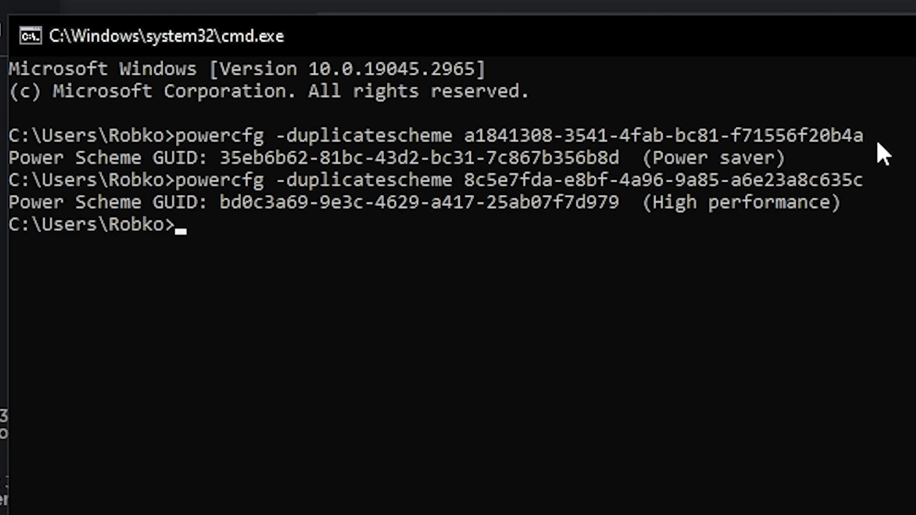
# Step: In Command Prompt, highlight the powercfg -duplicatescheme command for the High performance plan, and close Power Options with that plan selected
pyautogui.moveTo(862, 186); pyautogui.dragTo(177, 186)
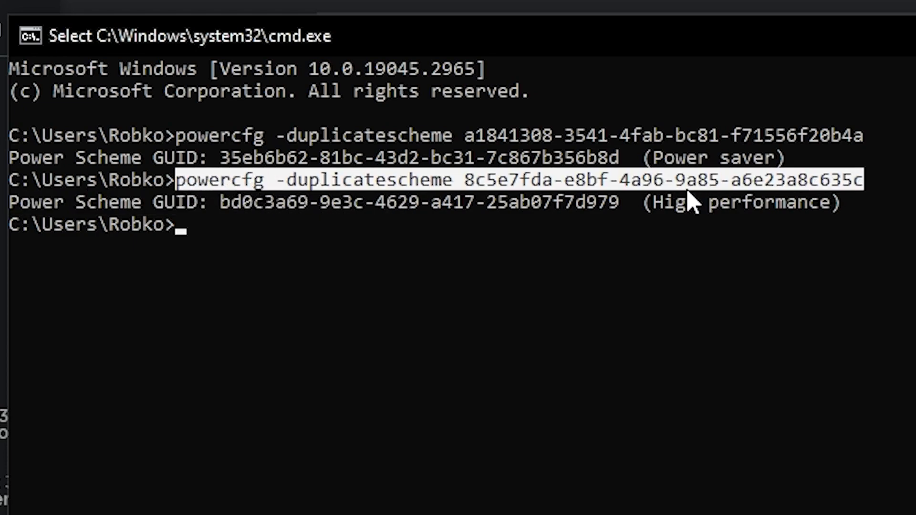
pyautogui.moveTo(652, 203); pyautogui.dragTo(842, 205)
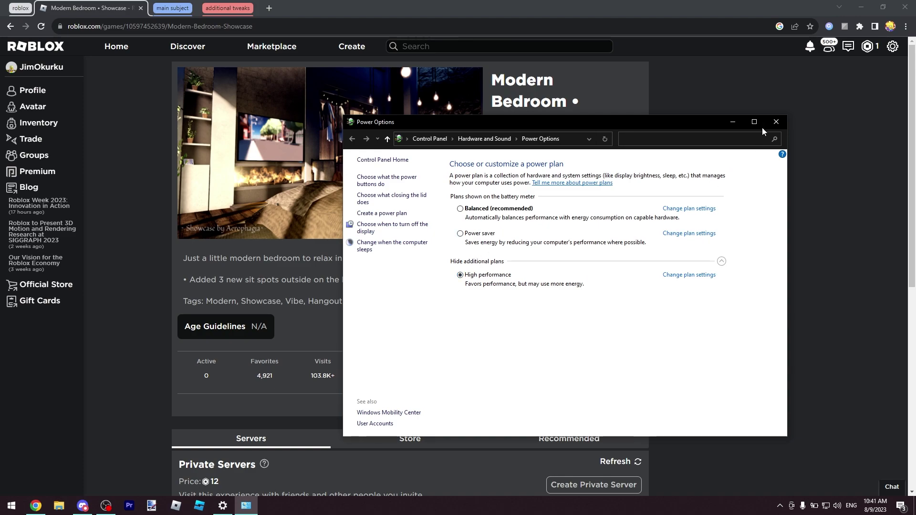
pyautogui.click(777, 125)
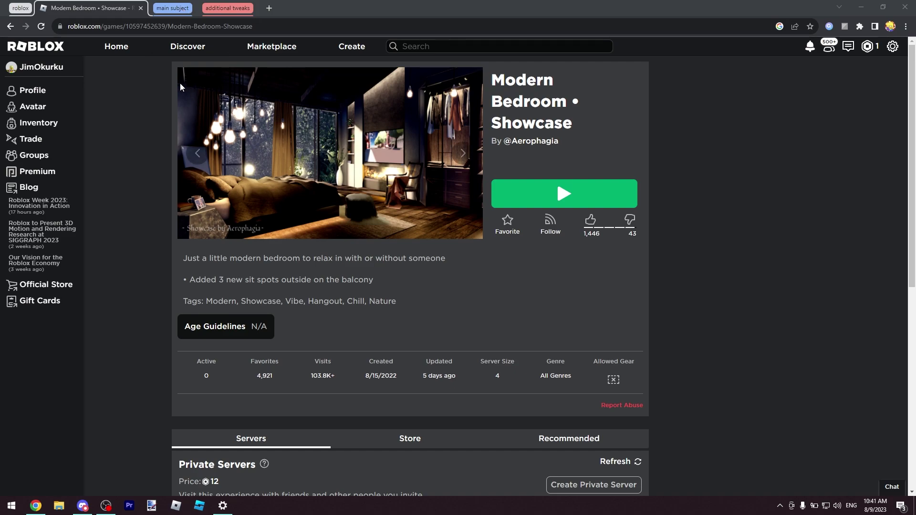
# Step: In Chrome, expand the main subject tab group and look over the pizzaboxer/bloxstrap GitHub repository and its README
pyautogui.click(168, 9)
pyautogui.click(243, 8)
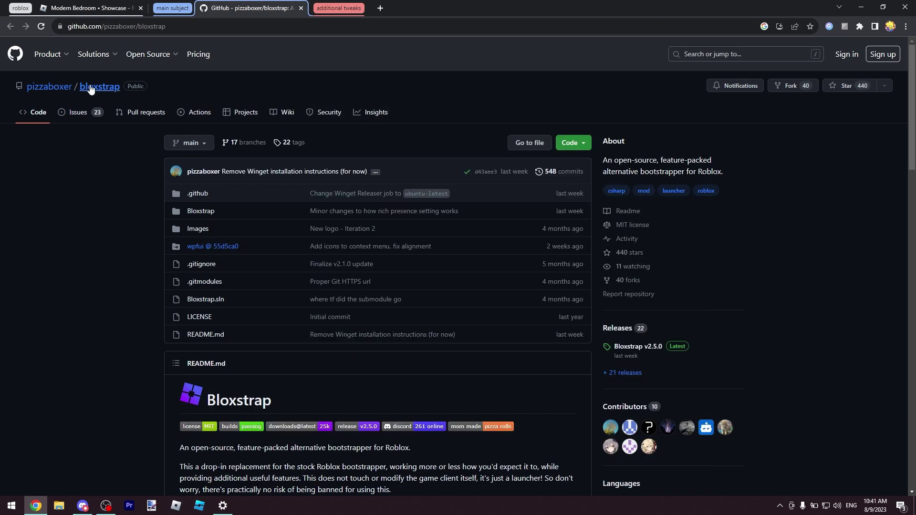
pyautogui.scroll(-3, 588, 198)
pyautogui.scroll(3, 474, 184)
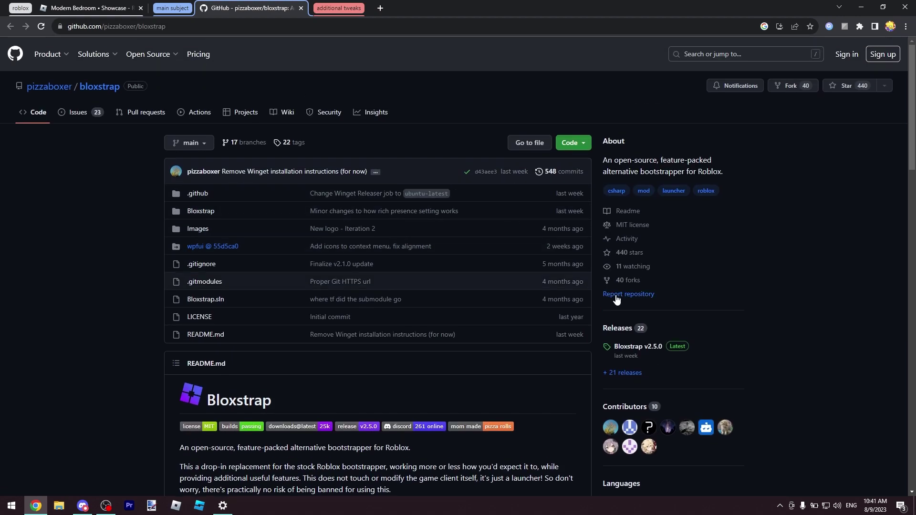
pyautogui.scroll(-4, 443, 294)
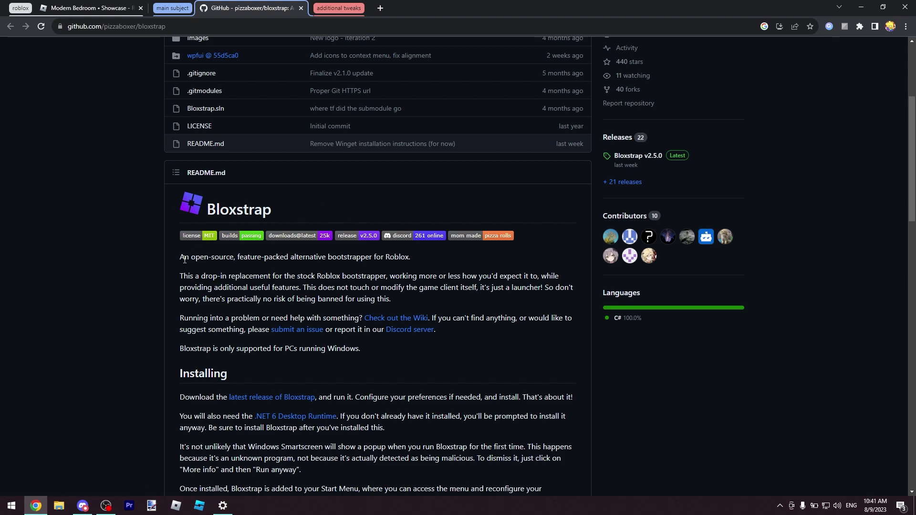
pyautogui.scroll(4, 185, 260)
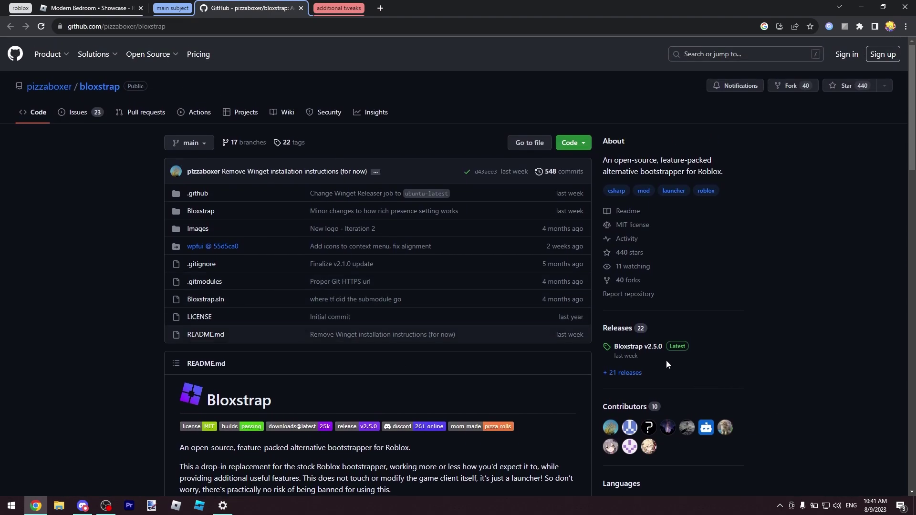
# Step: Download Bloxstrap-v2.5.0.exe from the assets of the latest Bloxstrap release and run the downloaded file
pyautogui.click(640, 348)
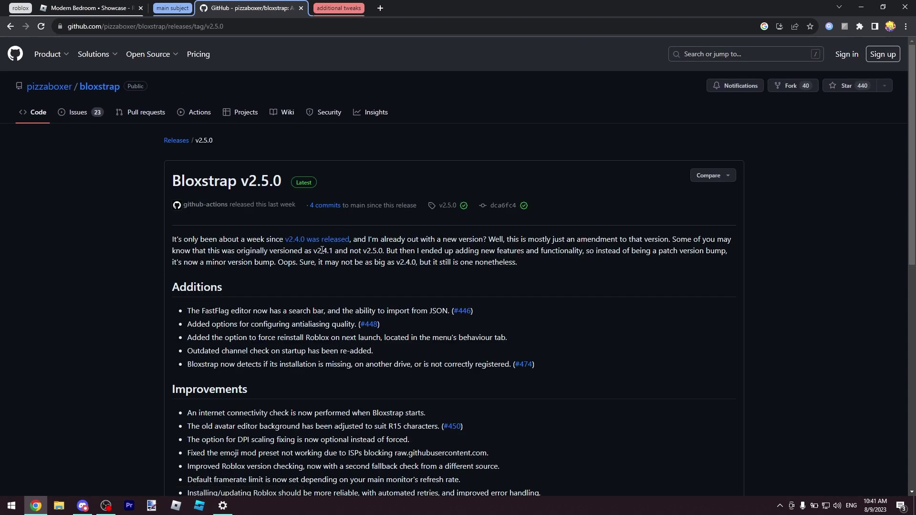
pyautogui.scroll(-10, 355, 240)
pyautogui.click(247, 354)
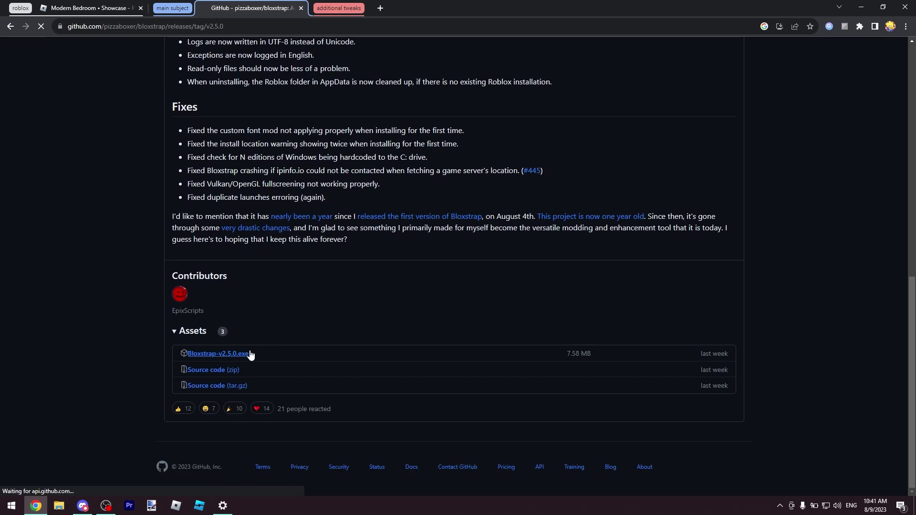
pyautogui.scroll(10, 515, 258)
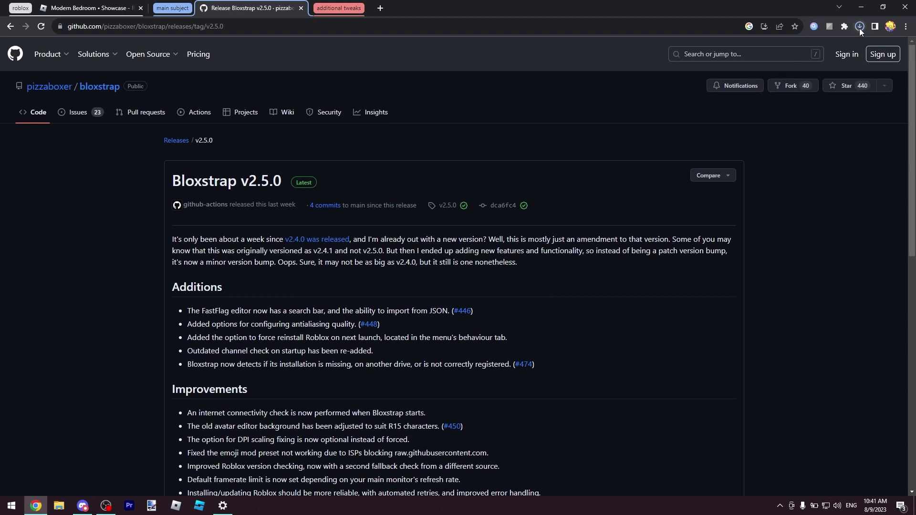
pyautogui.click(859, 27)
pyautogui.click(774, 76)
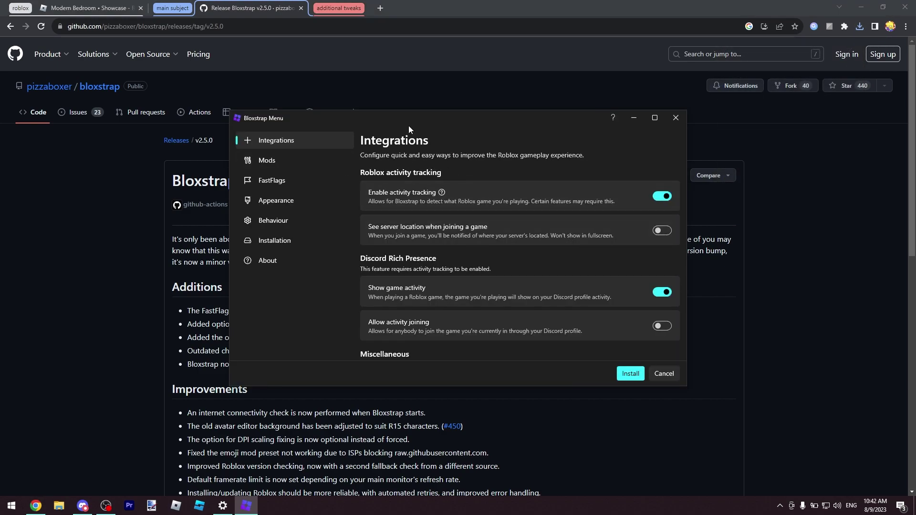
# Step: In Bloxstrap's Integrations settings, enable See server location when joining a game and disable Show game activity
pyautogui.moveTo(409, 125)
pyautogui.mouseDown()
pyautogui.moveTo(421, 165)
pyautogui.moveTo(400, 111)
pyautogui.moveTo(410, 115)
pyautogui.mouseUp()
pyautogui.scroll(-3, 439, 233)
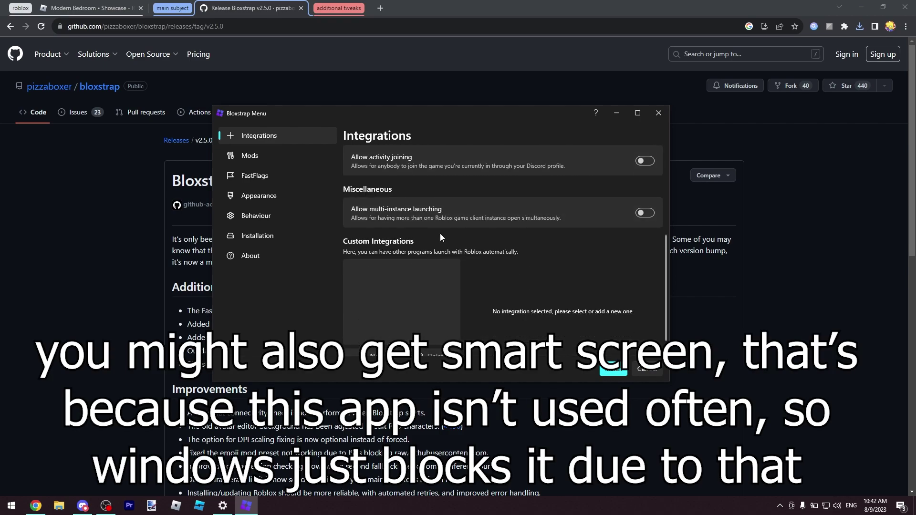
pyautogui.scroll(3, 439, 233)
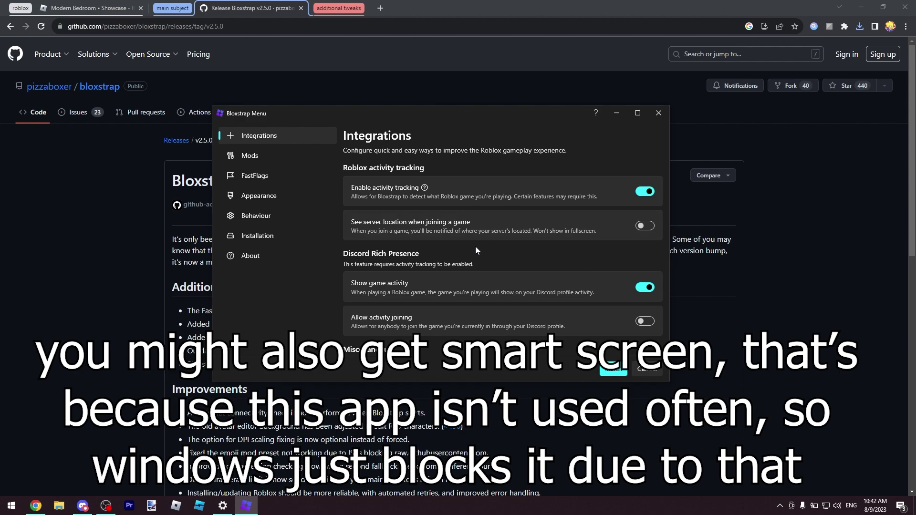
pyautogui.click(645, 226)
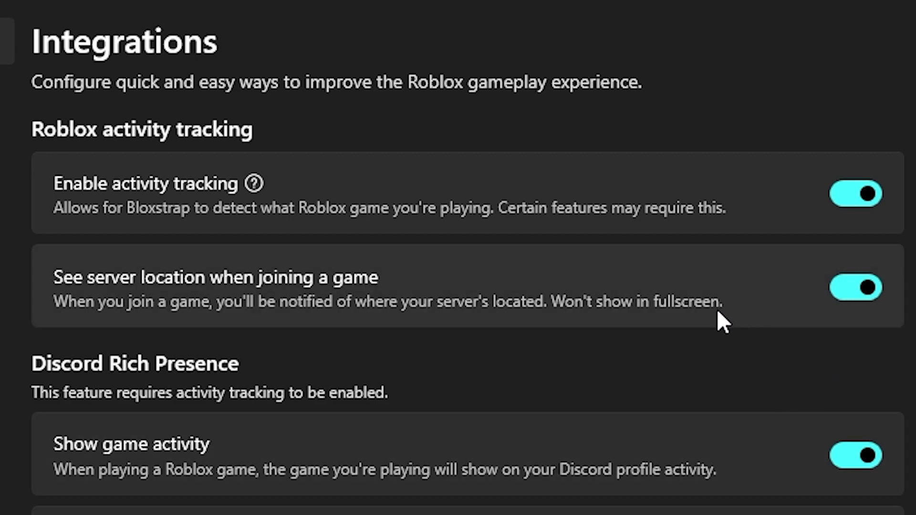
pyautogui.scroll(-3, 697, 326)
pyautogui.scroll(3, 698, 327)
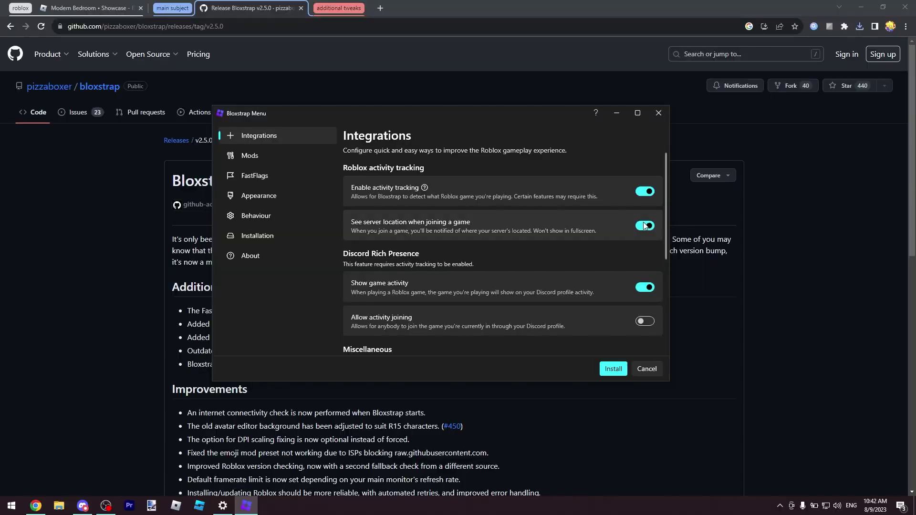
pyautogui.scroll(-3, 482, 243)
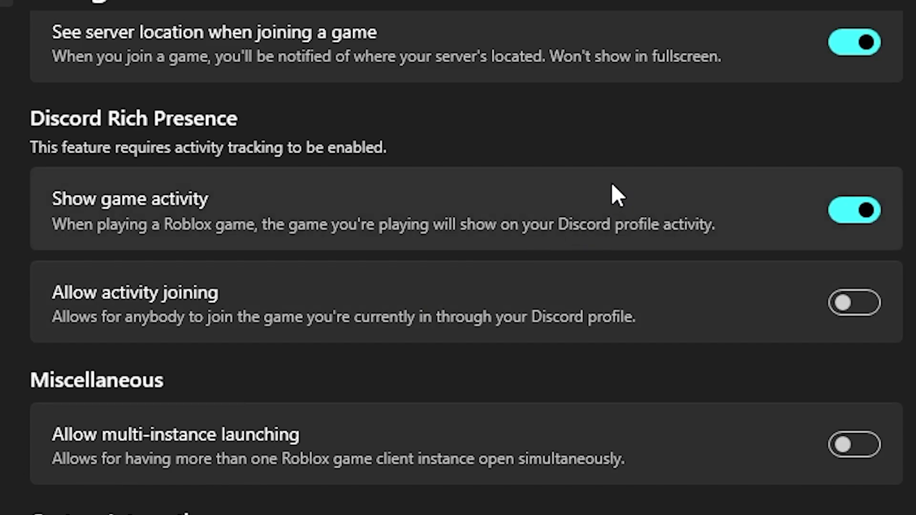
pyautogui.click(851, 210)
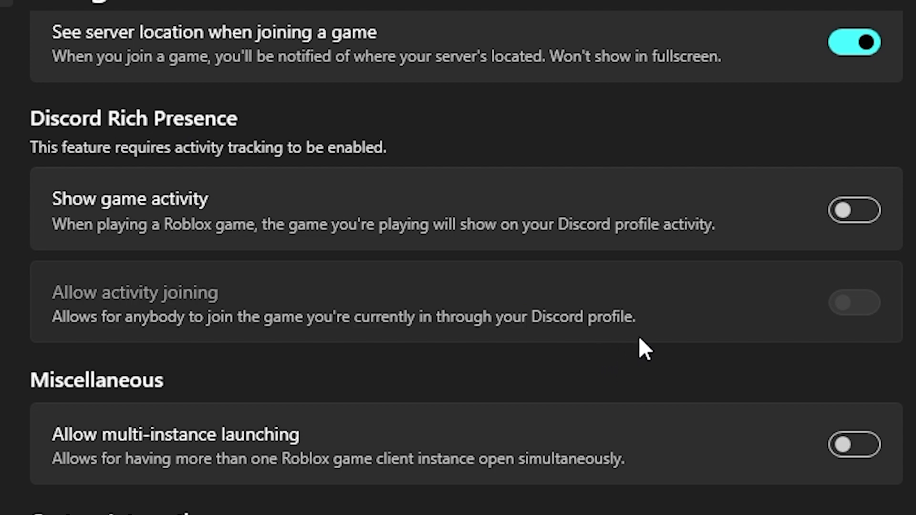
# Step: In the Mods settings, enable Disable desktop app and check the preferred emoji types, keeping Default (Twemoji)
pyautogui.scroll(-5, 433, 295)
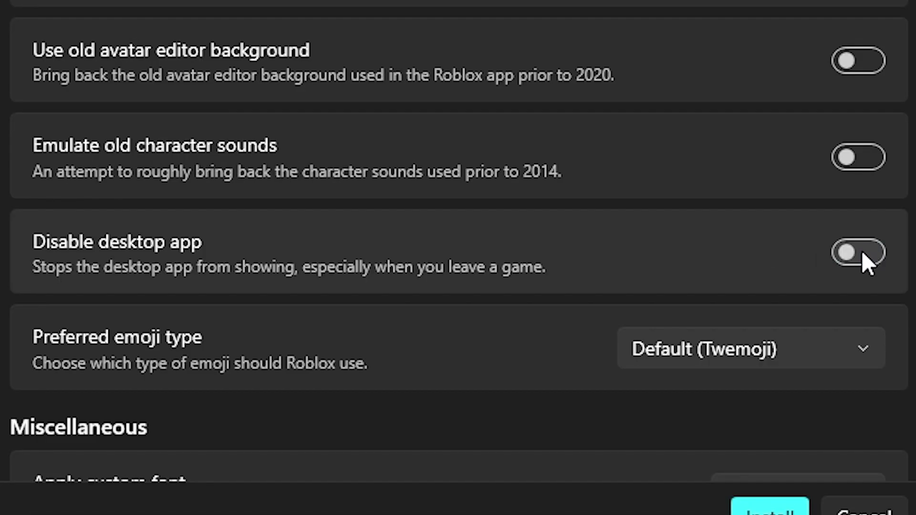
pyautogui.click(858, 252)
pyautogui.scroll(-3, 352, 188)
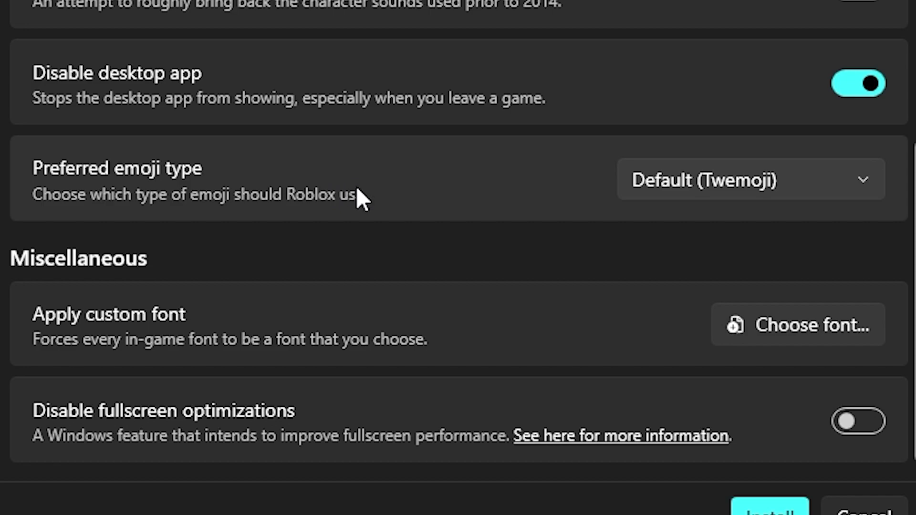
pyautogui.click(683, 173)
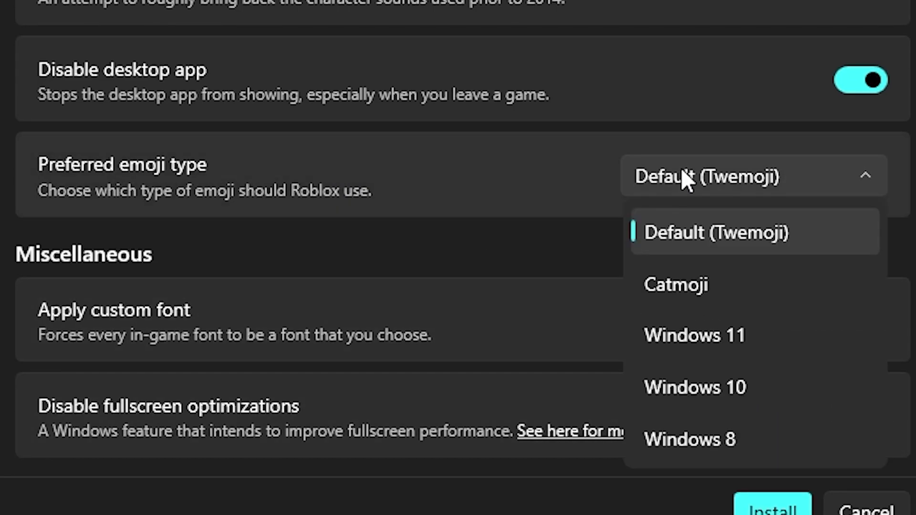
pyautogui.click(680, 172)
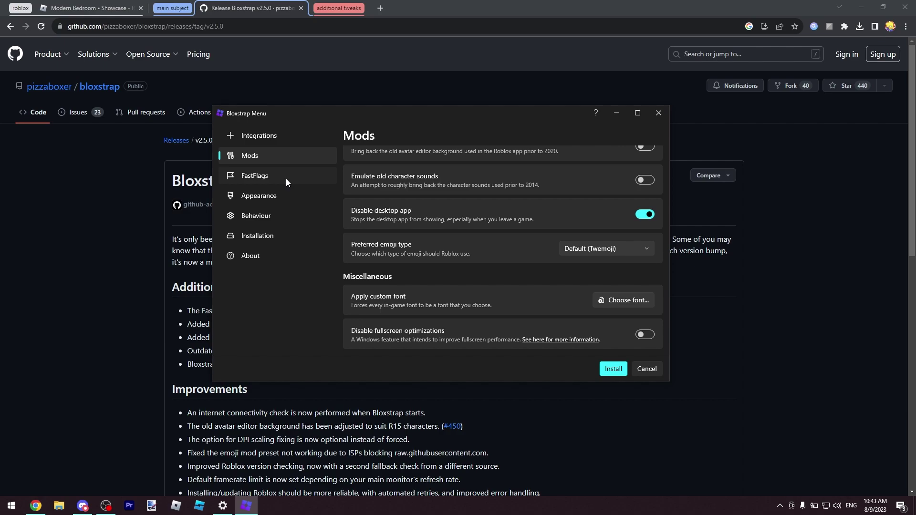
# Step: Set the framerate limit to 1000 in the FastFlags presets
pyautogui.click(285, 176)
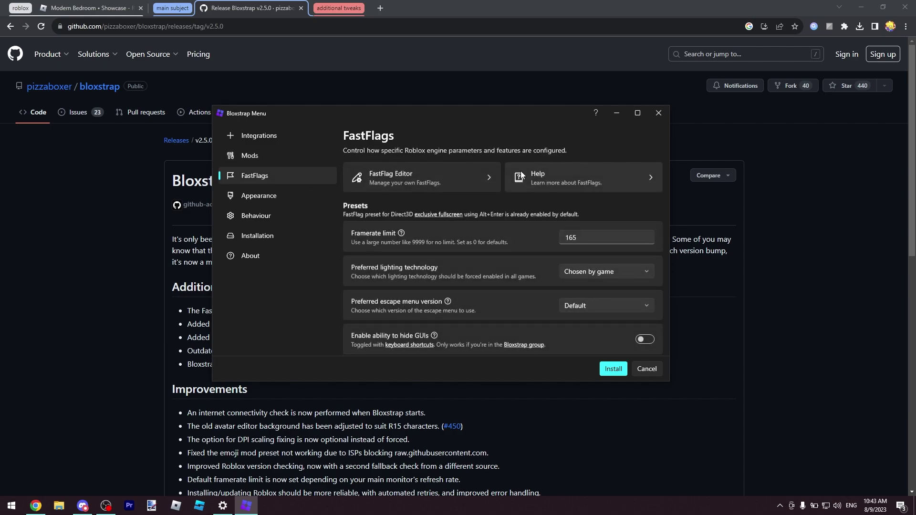
pyautogui.click(581, 238)
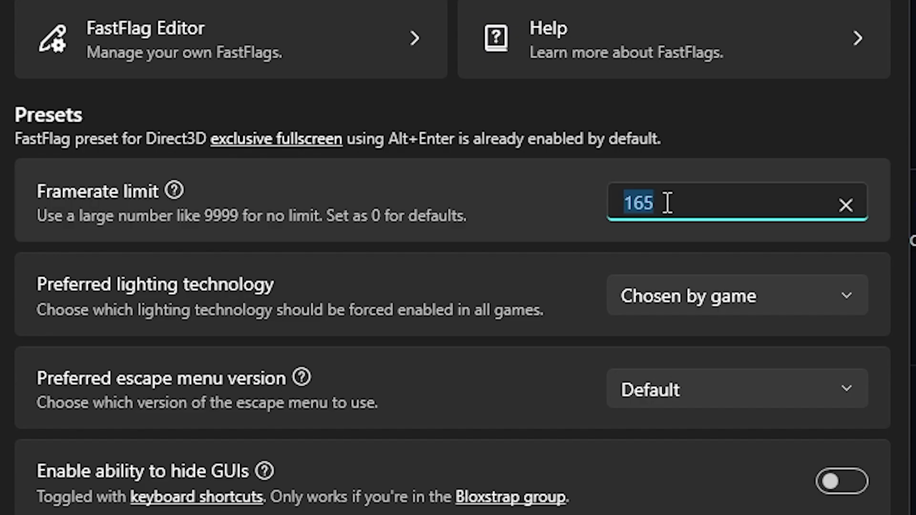
pyautogui.write('1000')
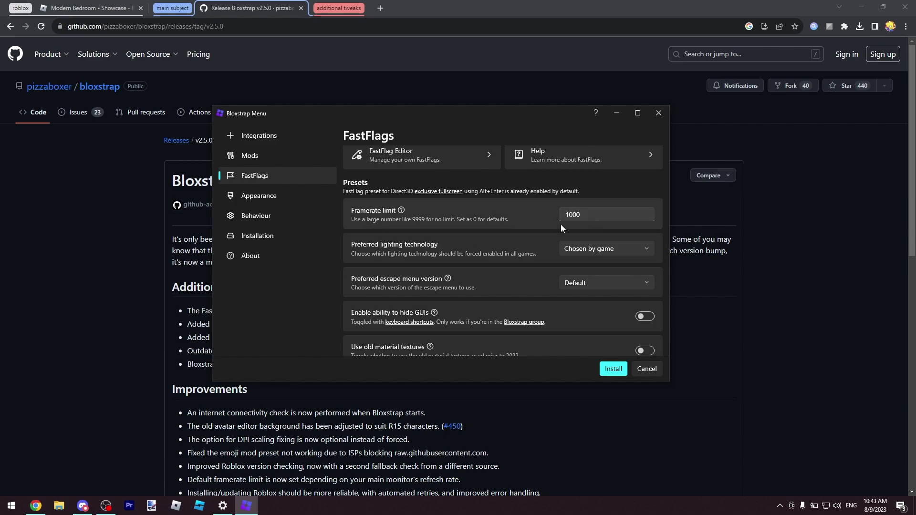
# Step: Try Voxel (Phase 1) as the preferred lighting technology and return the setting to Chosen by game
pyautogui.click(608, 251)
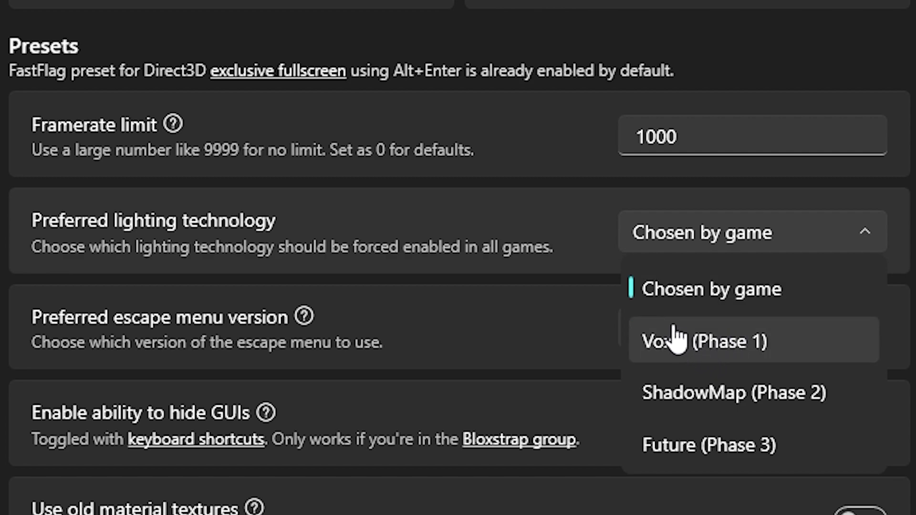
pyautogui.click(701, 346)
pyautogui.click(720, 241)
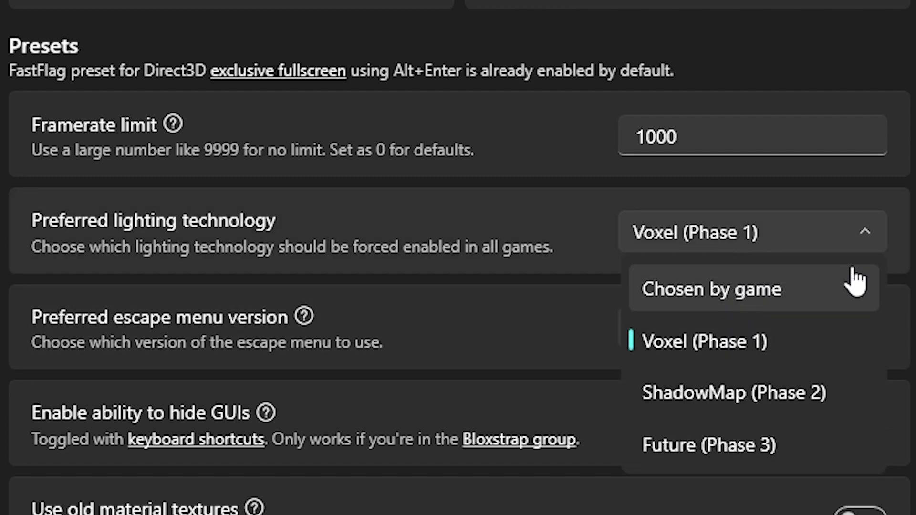
pyautogui.click(755, 289)
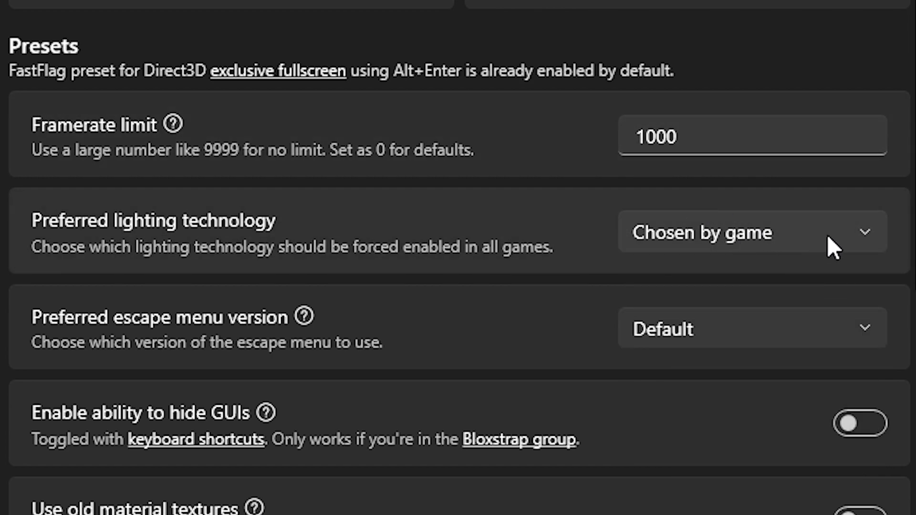
# Step: Check the preferred escape menu versions, keeping Default, and disable Use old material textures
pyautogui.click(707, 329)
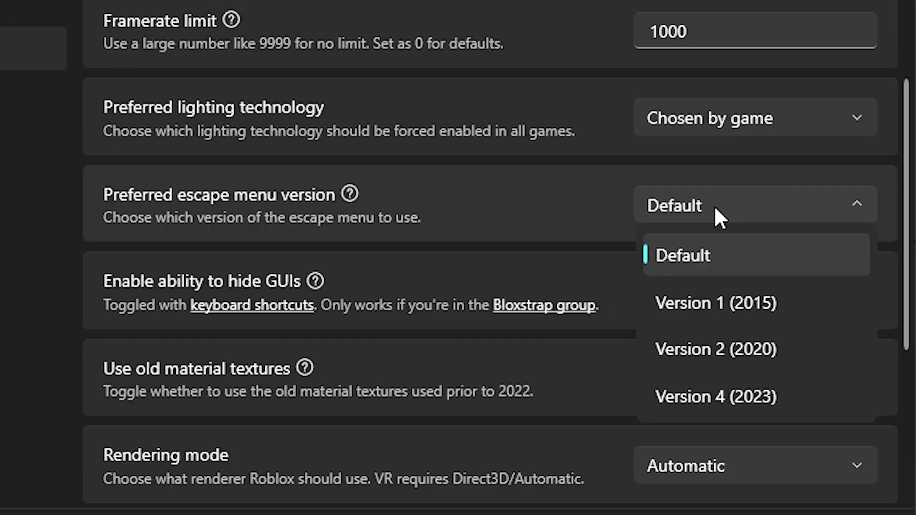
pyautogui.click(707, 329)
pyautogui.scroll(-1, 642, 363)
pyautogui.scroll(-1, 763, 300)
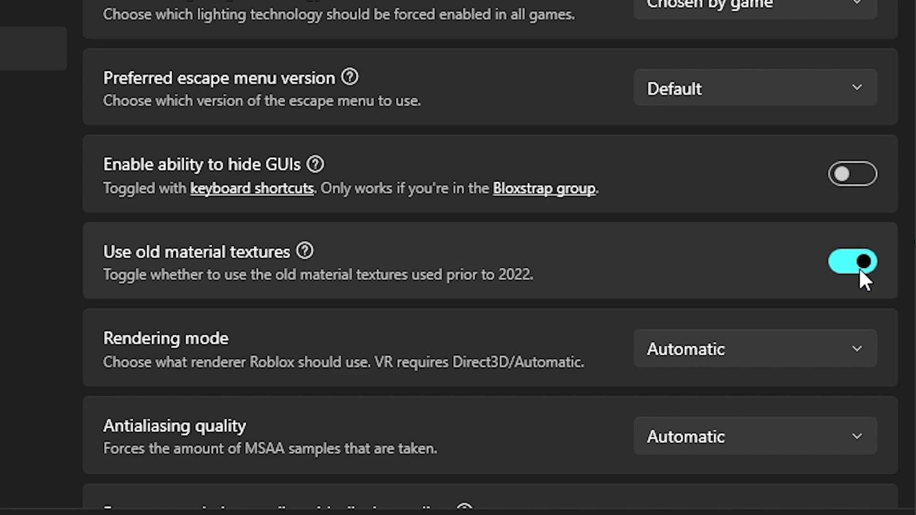
pyautogui.click(857, 265)
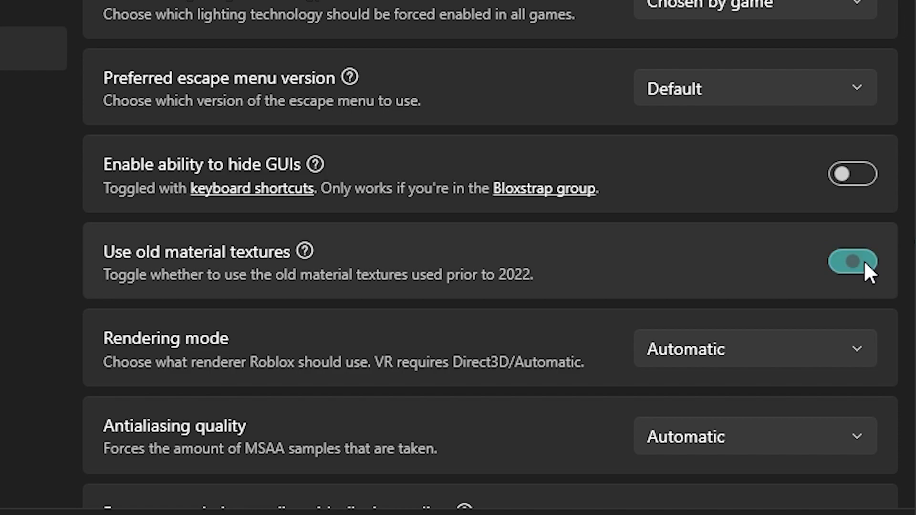
# Step: Set the rendering mode to Vulkan after trying OpenGL, and review the antialiasing quality options
pyautogui.scroll(-1, 770, 280)
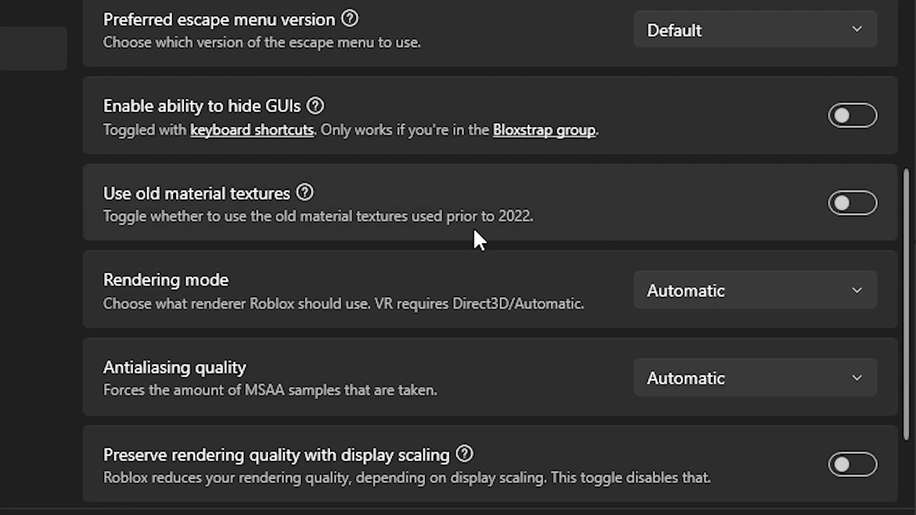
pyautogui.scroll(-2, 694, 186)
pyautogui.click(694, 187)
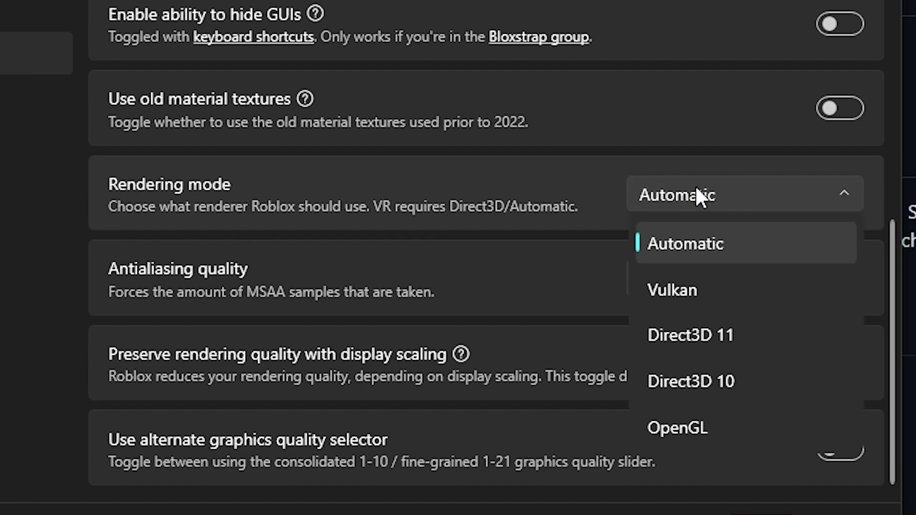
pyautogui.click(674, 290)
pyautogui.click(747, 195)
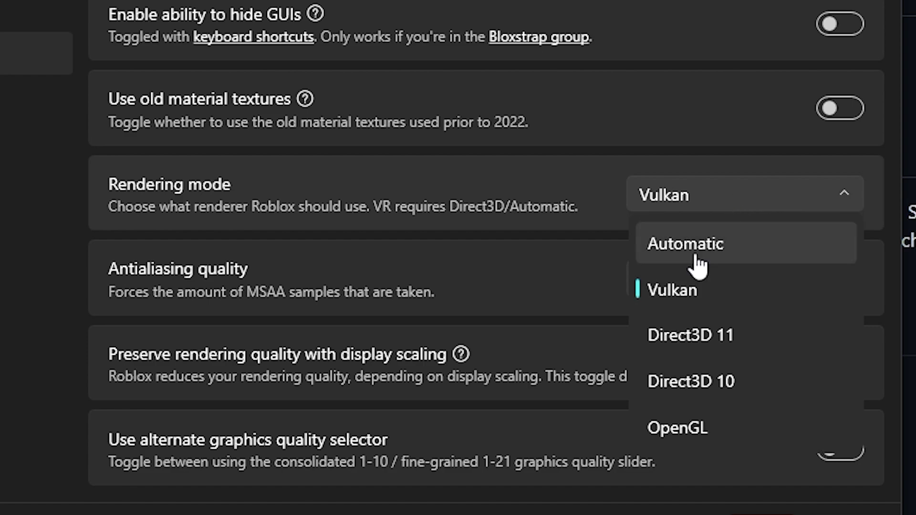
pyautogui.click(687, 429)
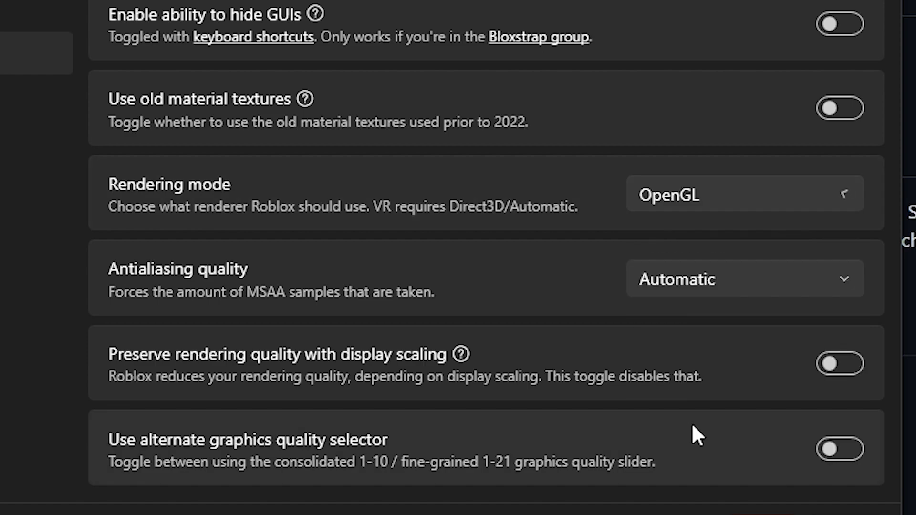
pyautogui.click(731, 194)
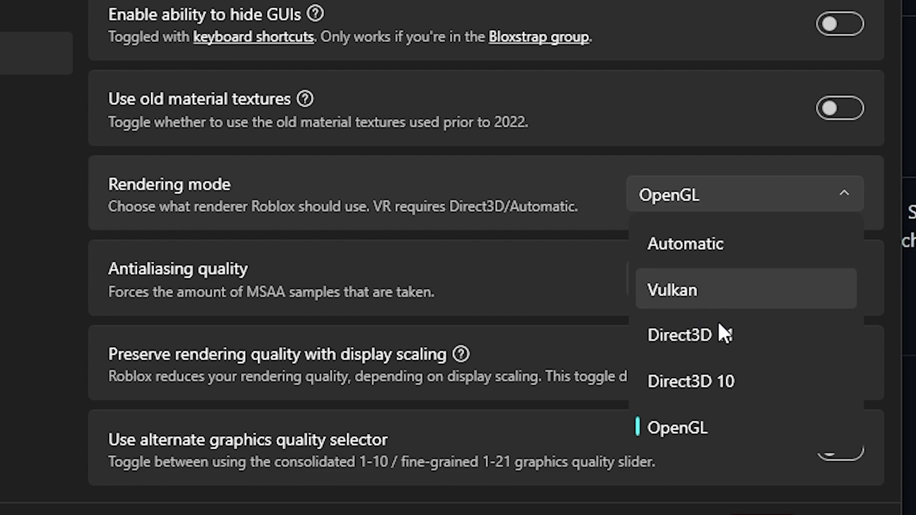
pyautogui.click(661, 290)
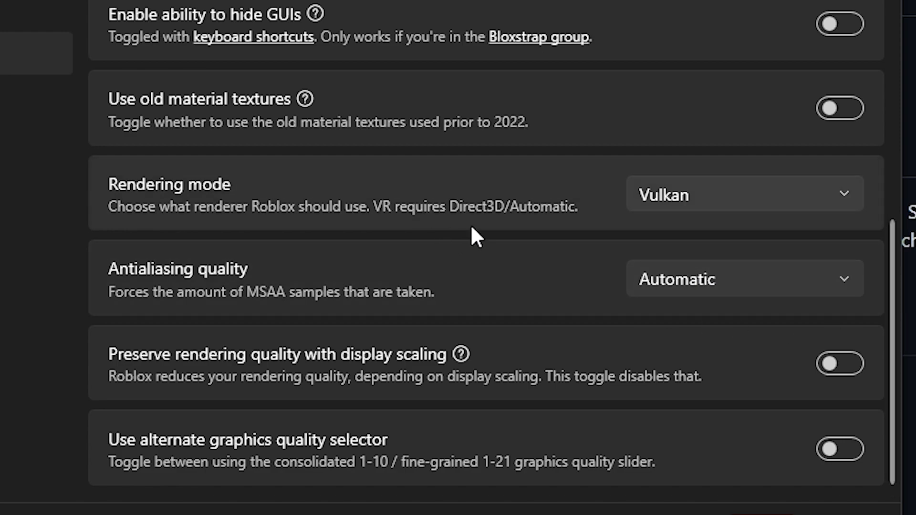
pyautogui.click(695, 270)
pyautogui.click(740, 332)
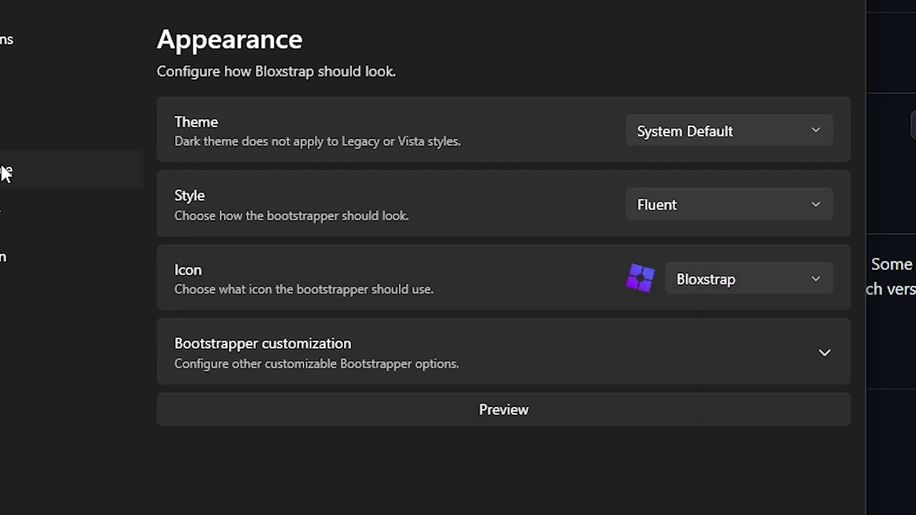
# Step: Review the theme and bootstrapper style options in the Appearance settings, keeping System Default and Fluent
pyautogui.click(686, 130)
pyautogui.click(687, 129)
pyautogui.click(679, 198)
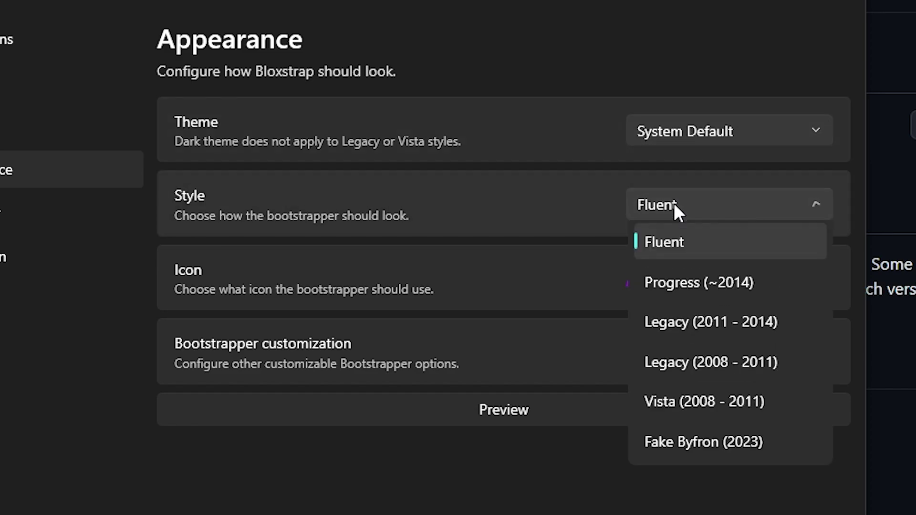
pyautogui.click(703, 217)
pyautogui.click(705, 207)
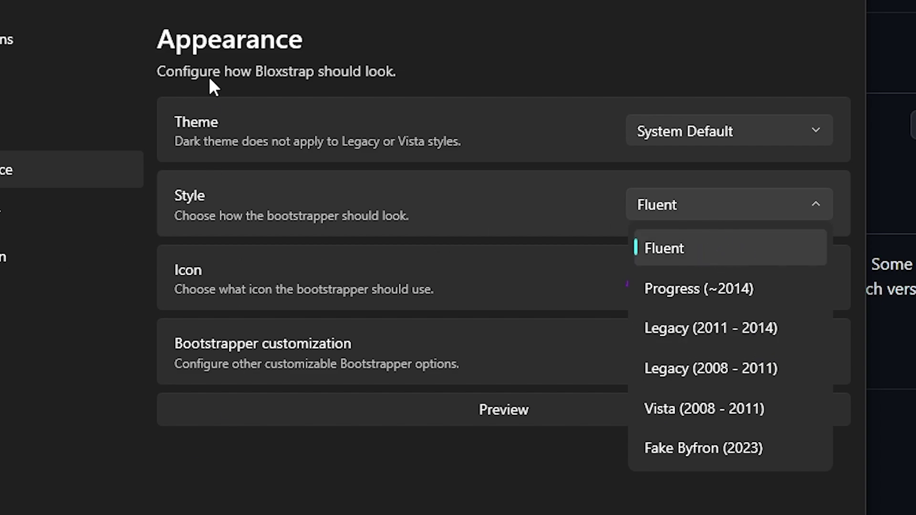
pyautogui.click(673, 249)
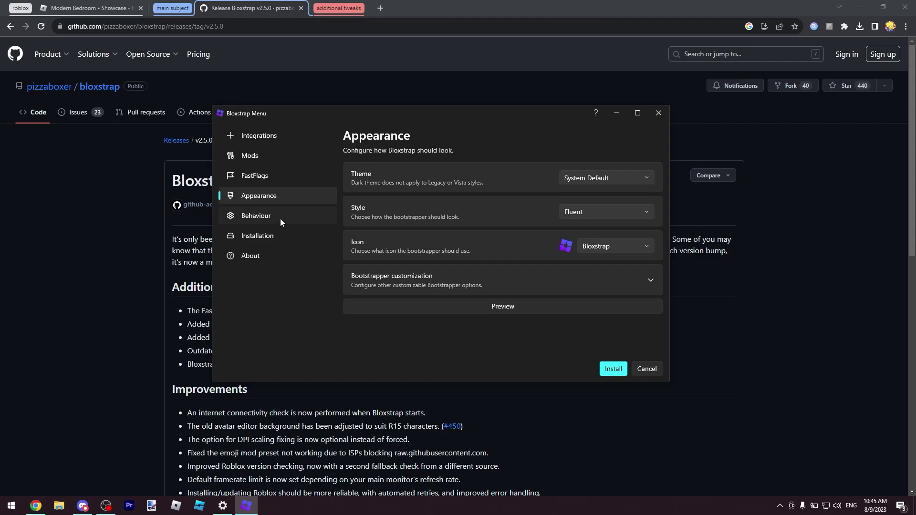
# Step: Look over the Installation, About and Integrations settings and proceed with the Bloxstrap installation
pyautogui.click(257, 236)
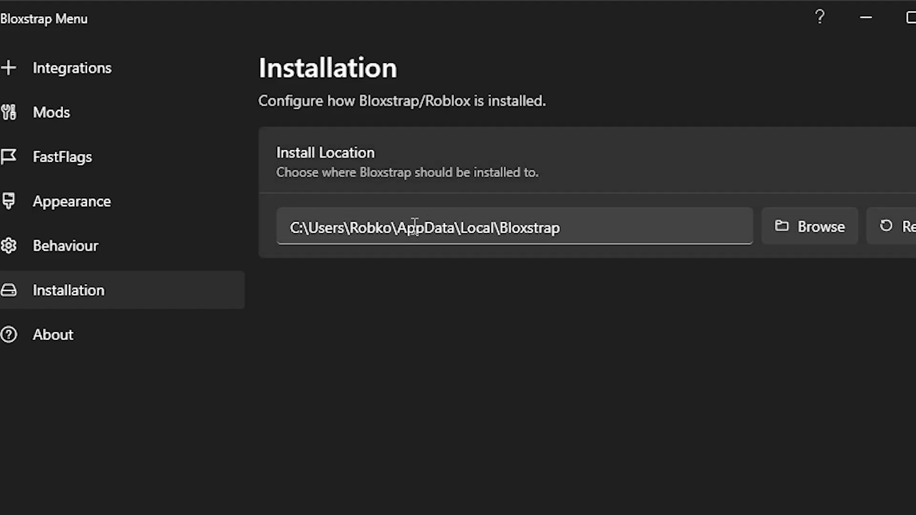
pyautogui.click(135, 348)
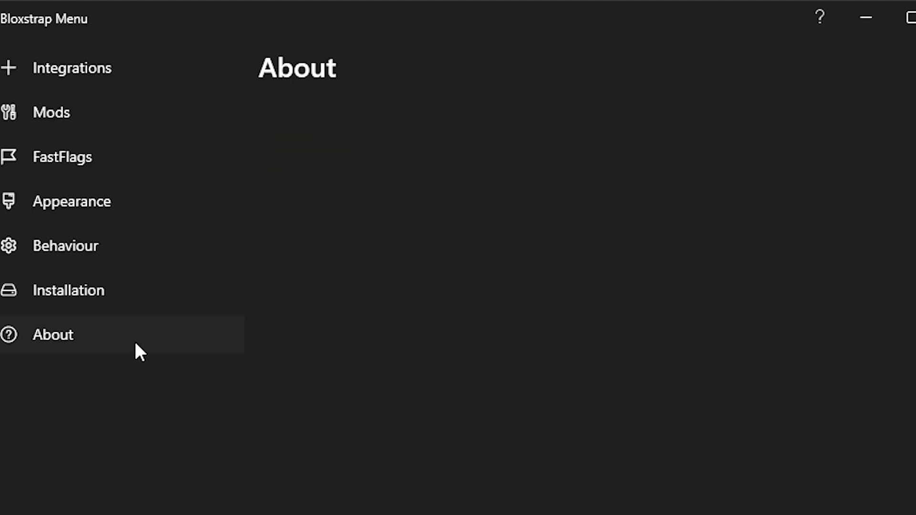
pyautogui.click(100, 68)
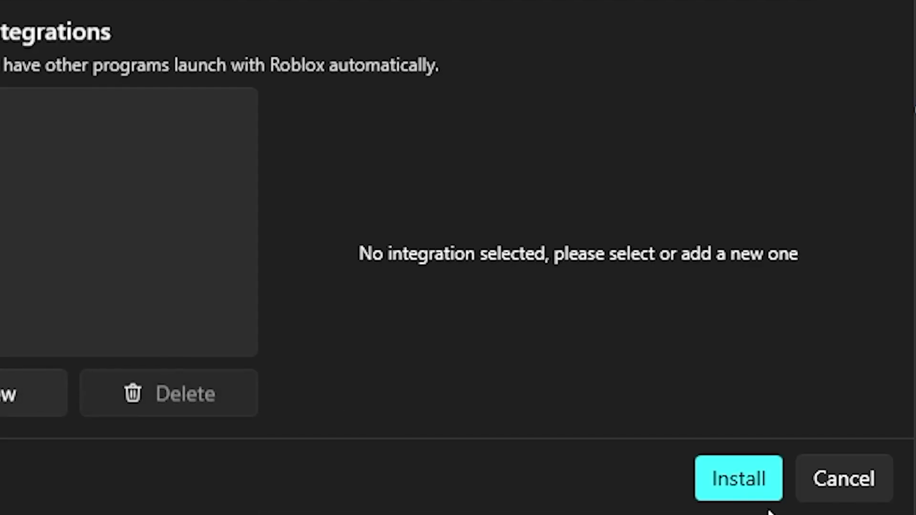
pyautogui.click(746, 481)
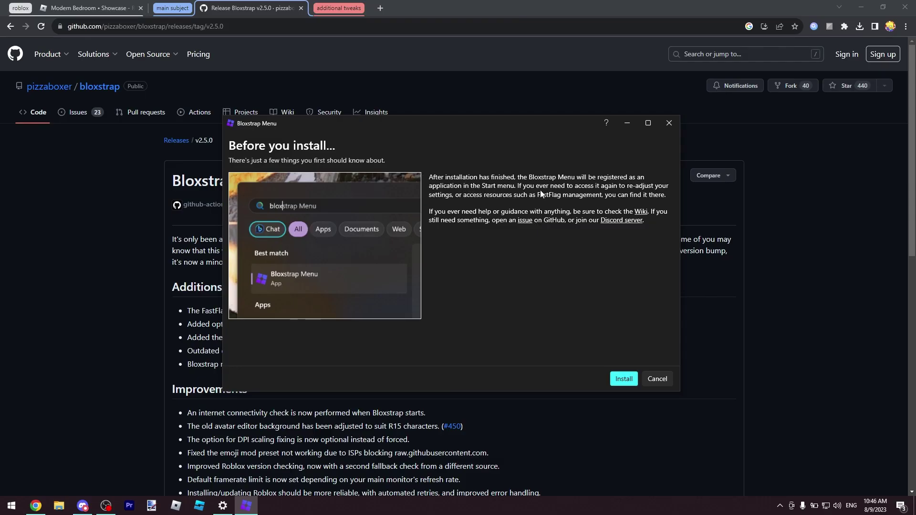
# Step: Search the Start menu for "blox" to check where the Bloxstrap Menu is found, and return to the installer
pyautogui.press('super')
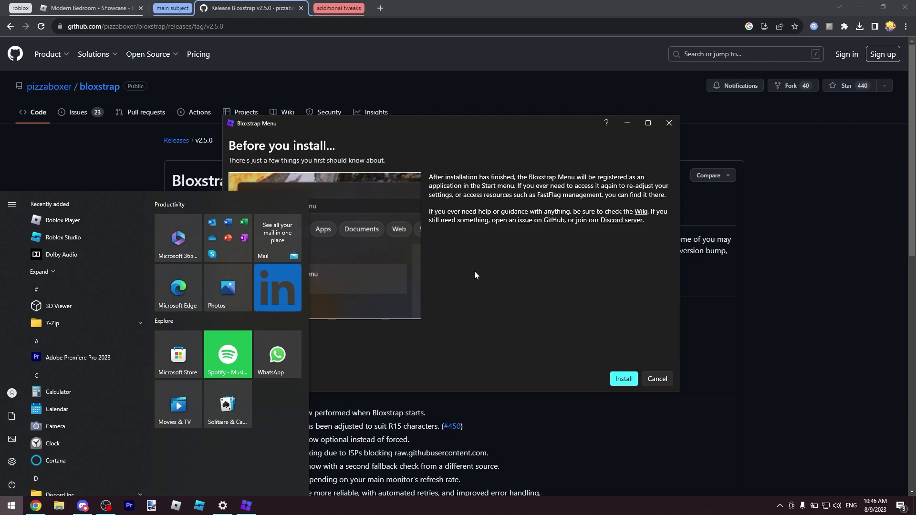
pyautogui.press('super')
pyautogui.press('super')
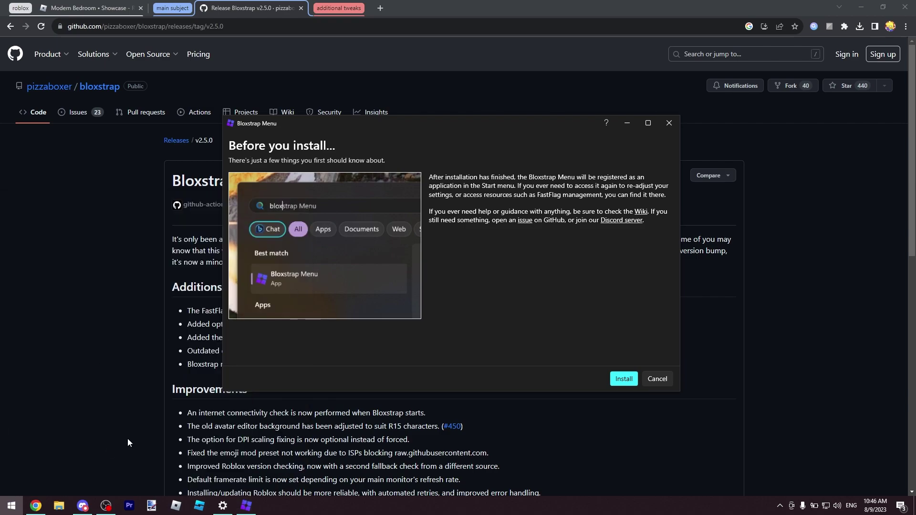
pyautogui.write('blox')
pyautogui.click(558, 324)
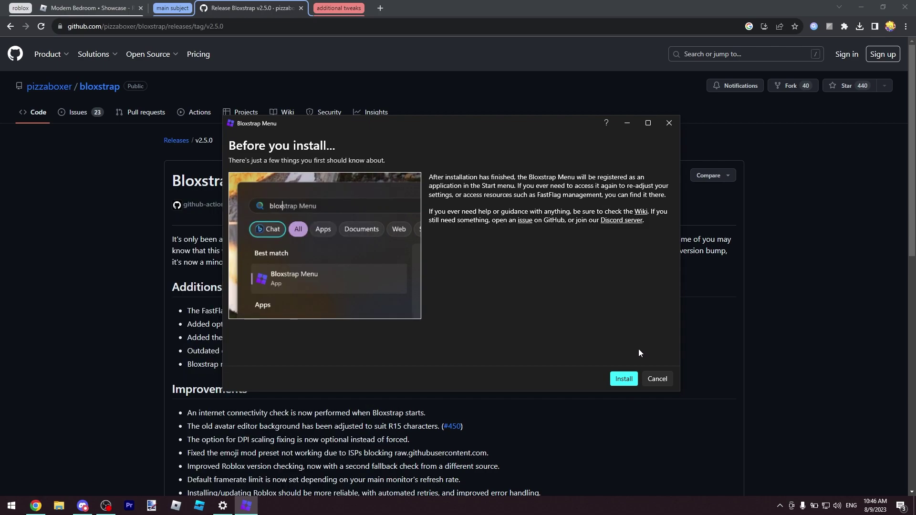
# Step: Confirm the pre-install notice to install Bloxstrap and Roblox
pyautogui.click(624, 378)
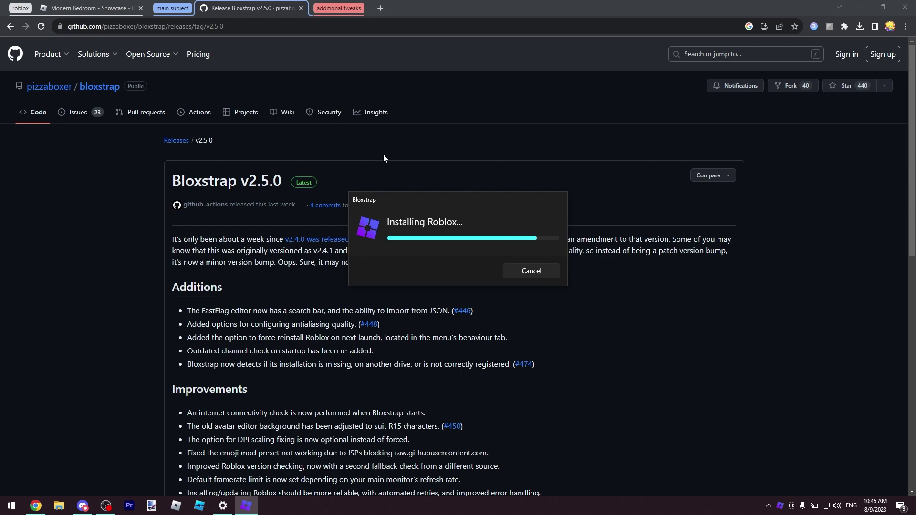
pyautogui.moveTo(391, 195)
pyautogui.mouseDown()
pyautogui.moveTo(400, 206)
pyautogui.moveTo(397, 189)
pyautogui.mouseUp()
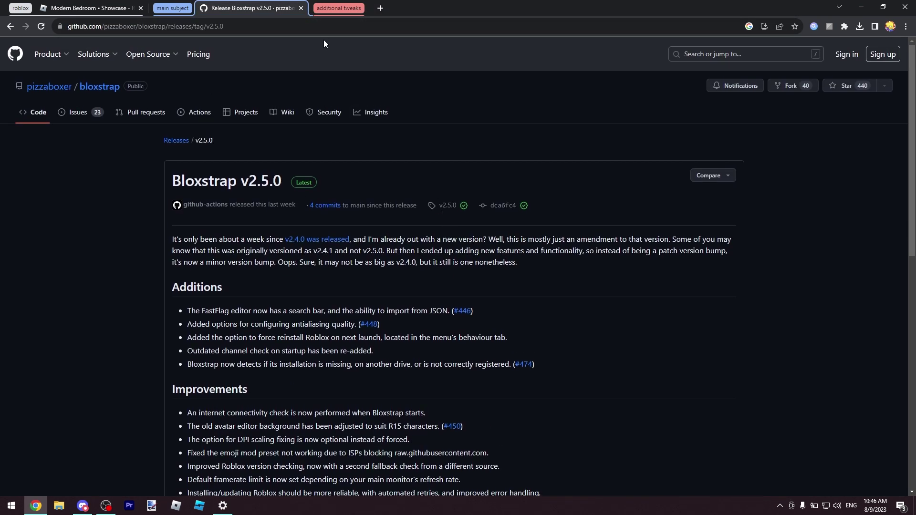
# Step: Copy the entire contents of ClientAppSettings.json from the Roblox-Client-Optimizer repository page under the additional tweaks tab group
pyautogui.click(334, 7)
pyautogui.click(417, 7)
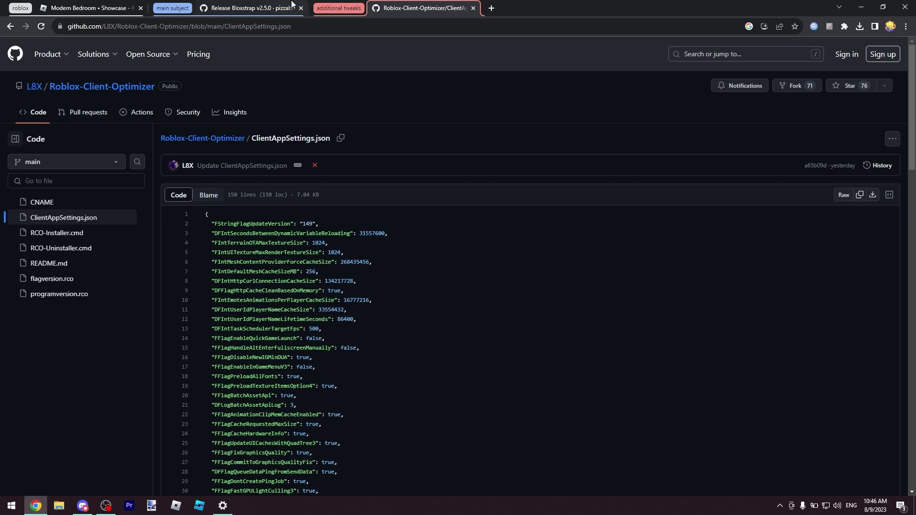
pyautogui.click(260, 8)
pyautogui.click(410, 7)
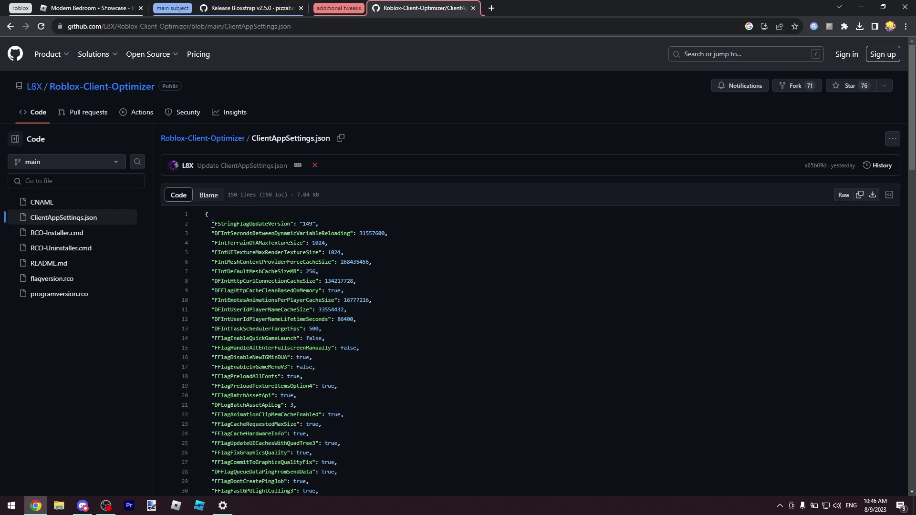
pyautogui.moveTo(202, 217); pyautogui.dragTo(301, 472)
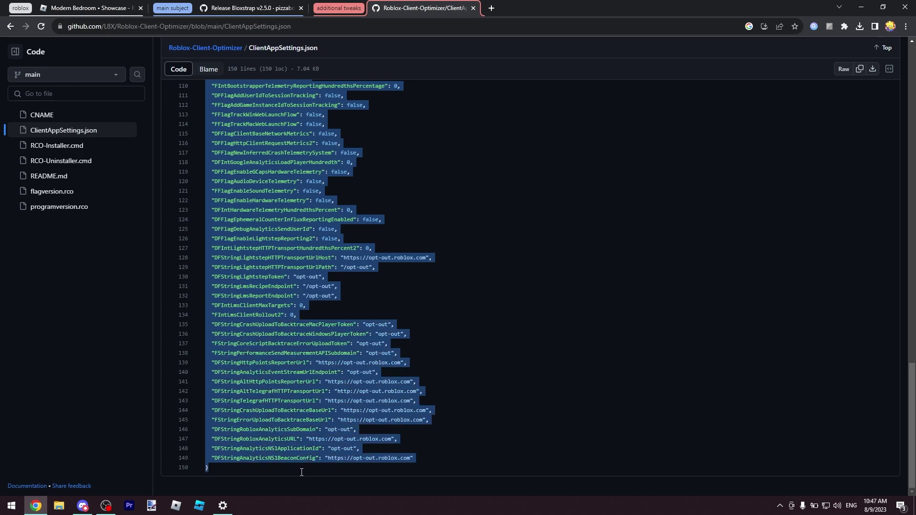
pyautogui.rightClick(271, 246)
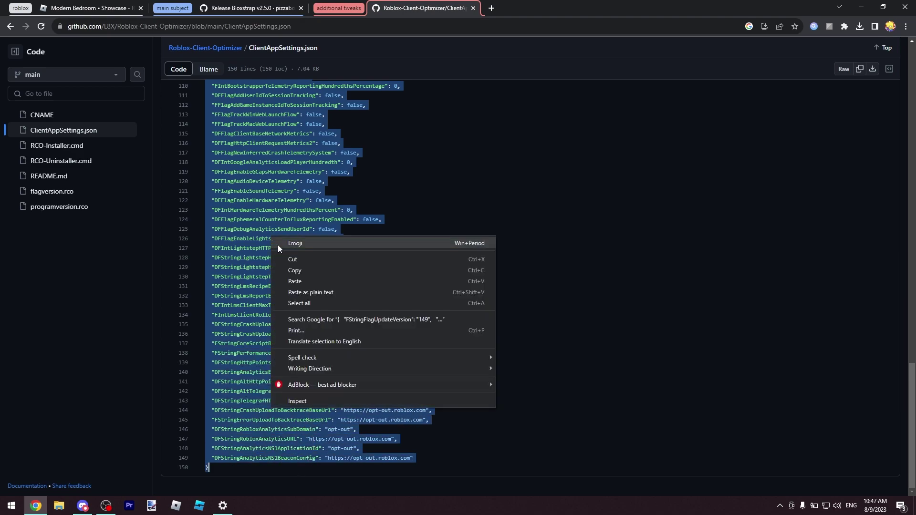
pyautogui.click(292, 268)
pyautogui.click(490, 250)
# Step: Search Windows for "blox" and open the Bloxstrap Menu
pyautogui.press('super')
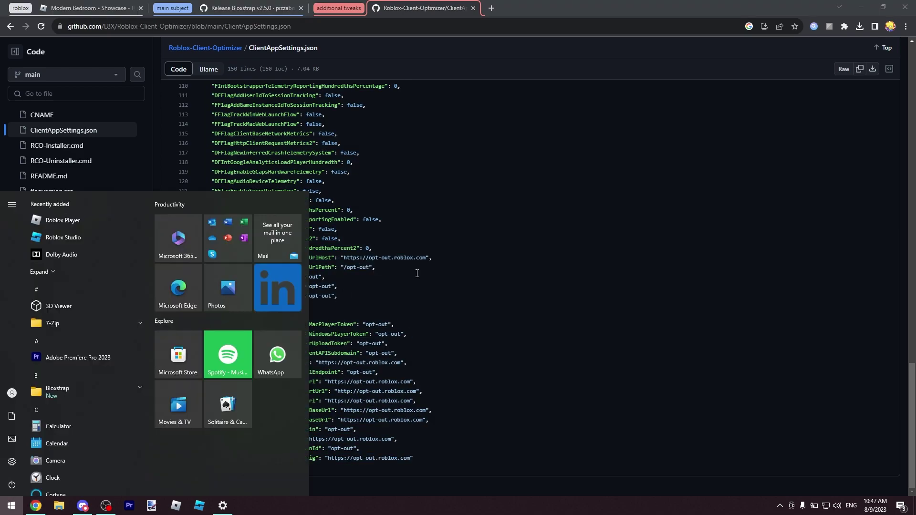
pyautogui.write('blox')
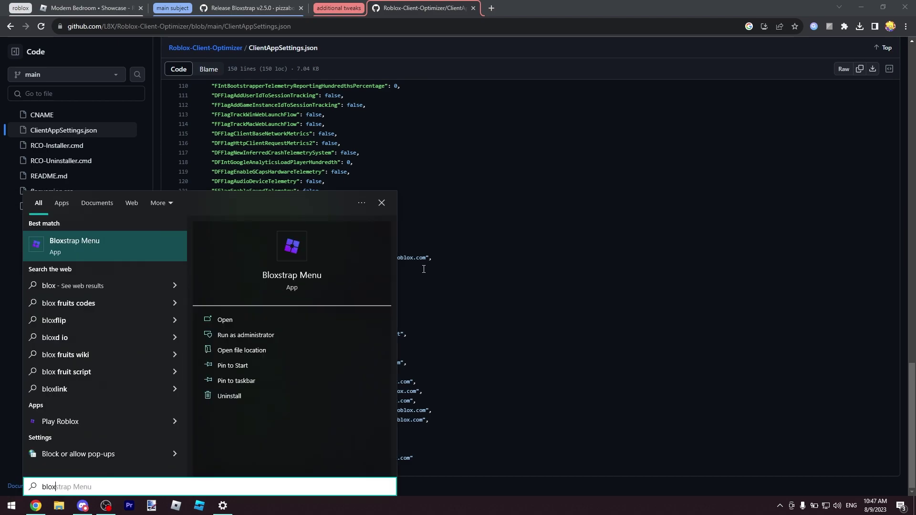
pyautogui.click(277, 319)
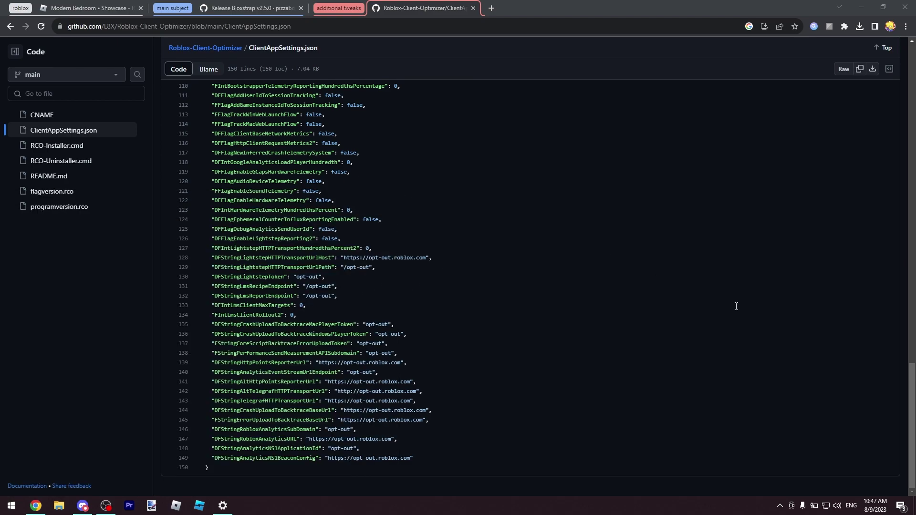
# Step: Open ClientAppSettings.json from the ClientSettings folder in Bloxstrap's mods folder and paste the copied FastFlags below the existing block
pyautogui.scroll(-2, 507, 237)
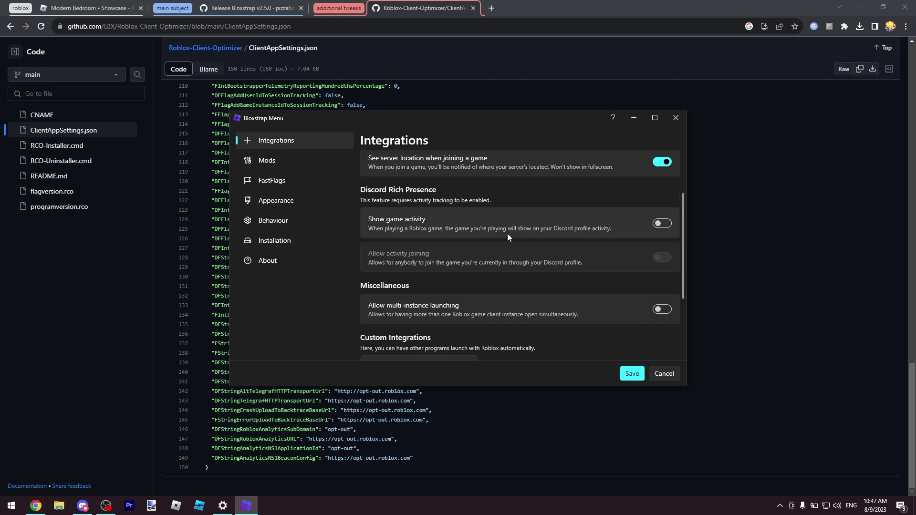
pyautogui.scroll(-2, 508, 235)
pyautogui.click(290, 239)
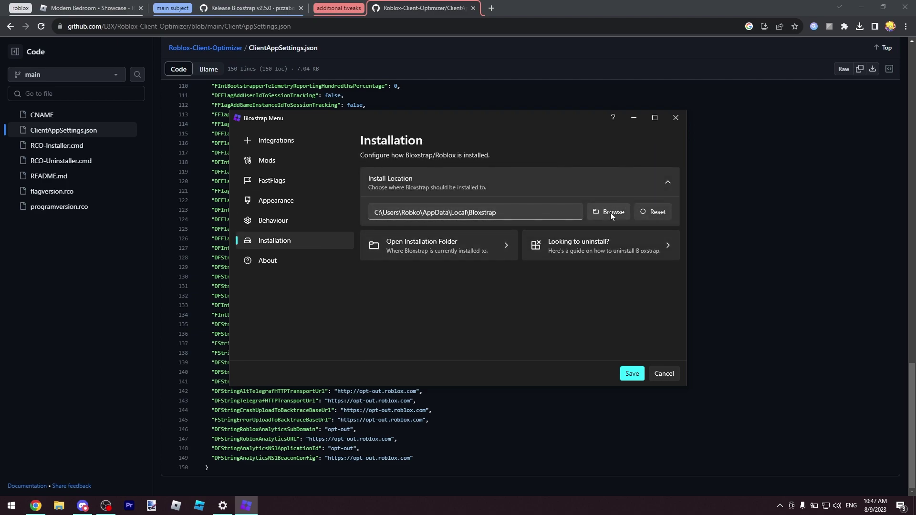
pyautogui.click(610, 213)
pyautogui.click(291, 161)
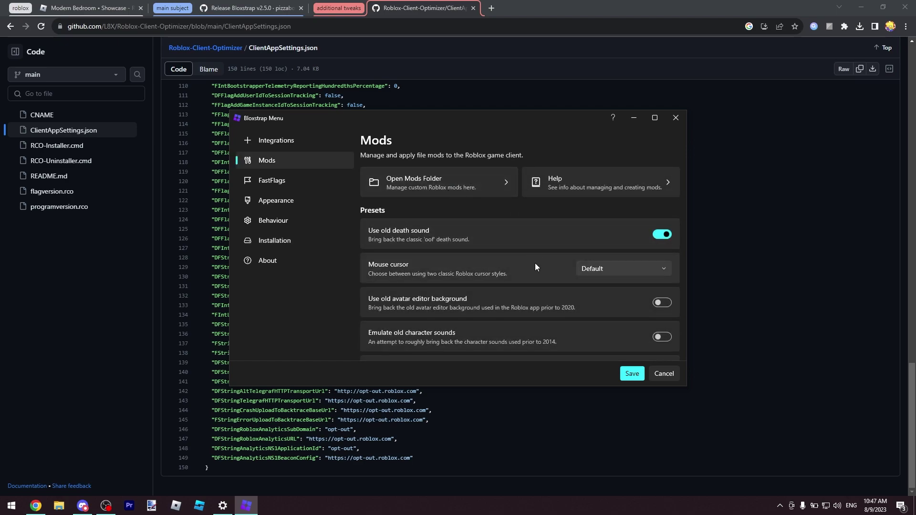
pyautogui.click(396, 195)
pyautogui.doubleClick(366, 119)
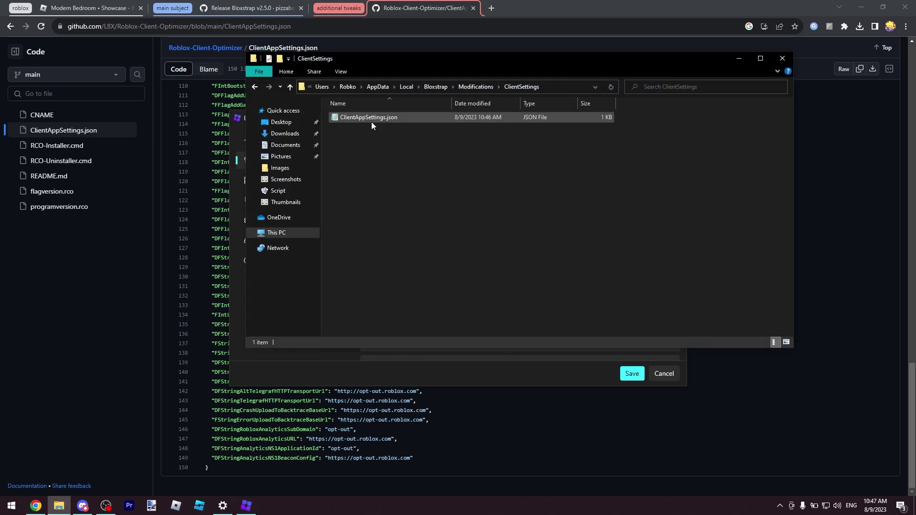
pyautogui.doubleClick(395, 122)
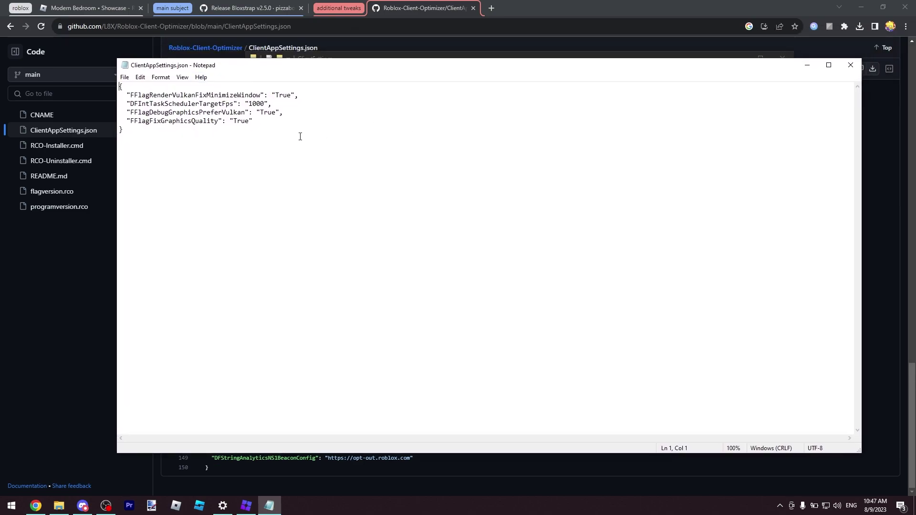
pyautogui.hotkey('ctrl', 'v')
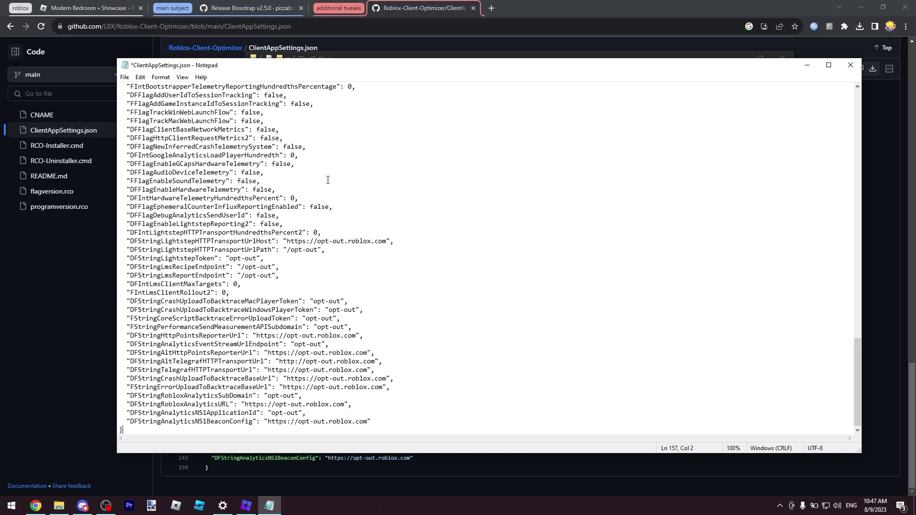
pyautogui.scroll(20, 355, 170)
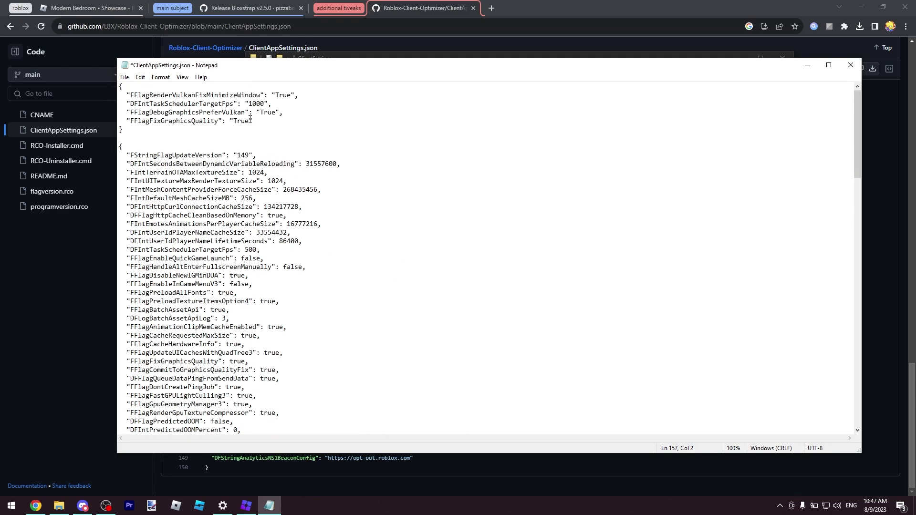
# Step: Find the duplicate FFlagFixGraphicsQuality entry in the pasted FastFlags and delete its line
pyautogui.moveTo(215, 123); pyautogui.dragTo(129, 120)
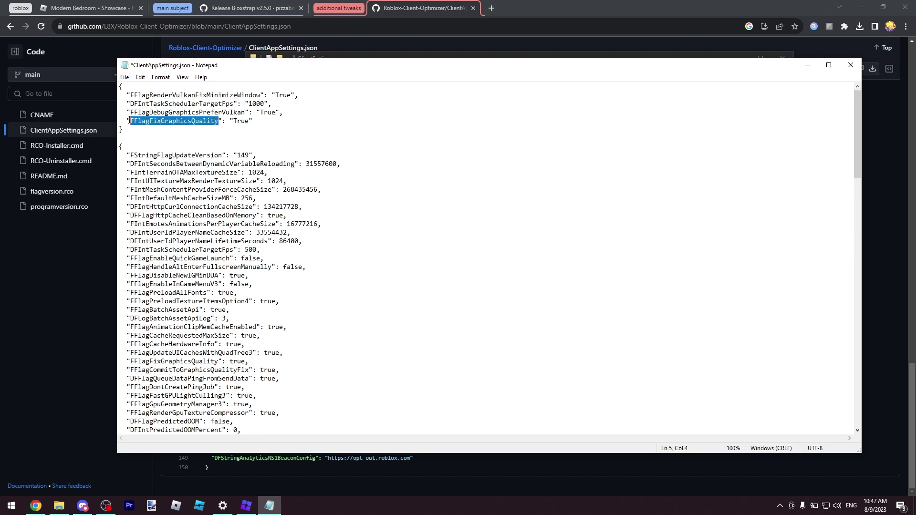
pyautogui.rightClick(135, 121)
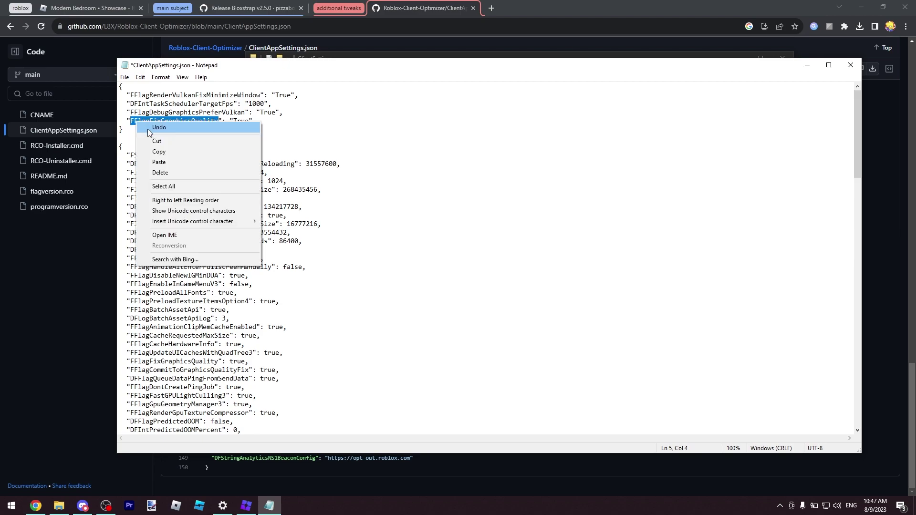
pyautogui.click(163, 153)
pyautogui.click(160, 77)
pyautogui.moveTo(141, 77)
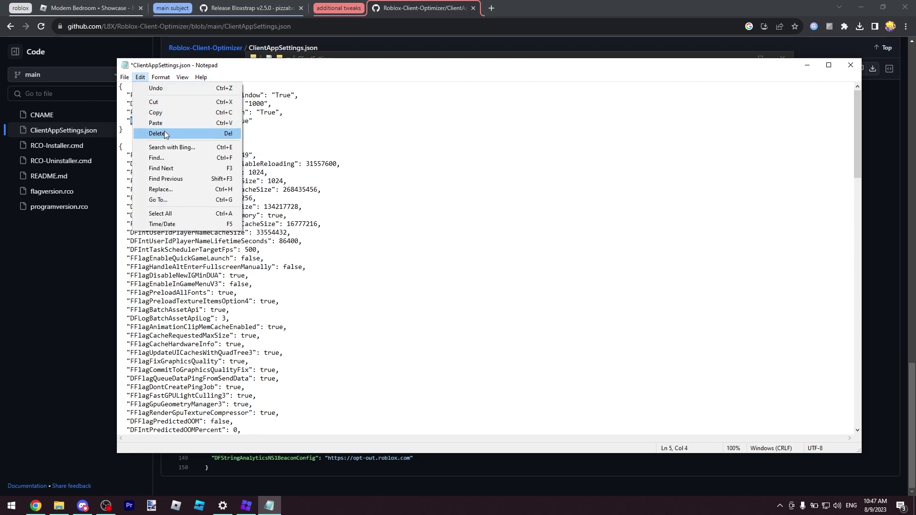
pyautogui.click(168, 157)
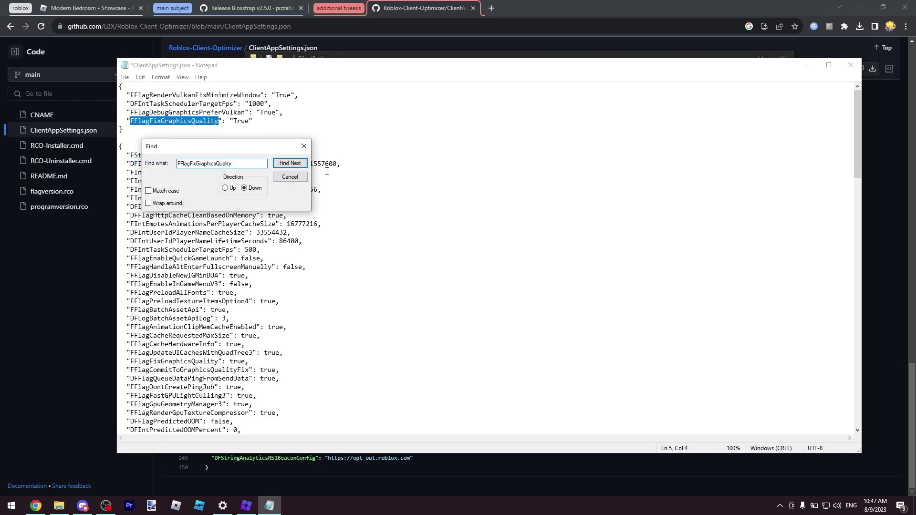
pyautogui.press('Return')
pyautogui.moveTo(248, 361); pyautogui.dragTo(116, 361)
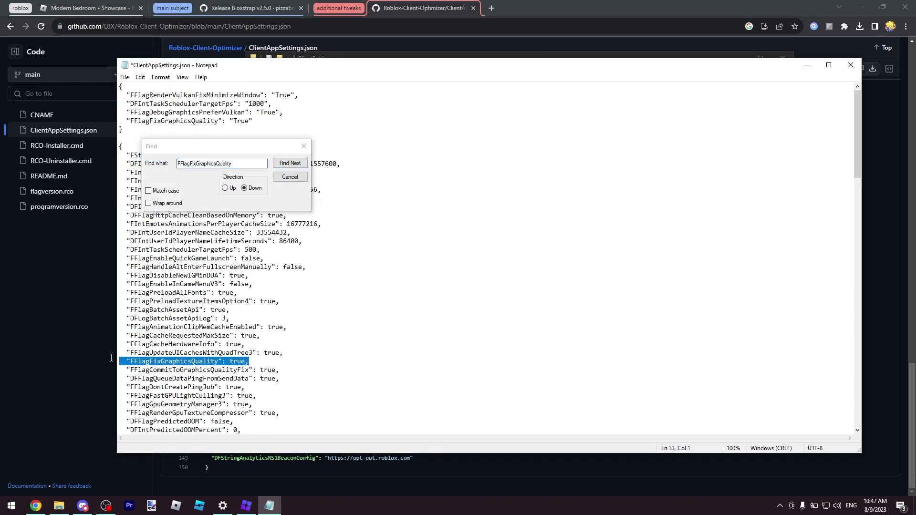
pyautogui.press('BackSpace')
pyautogui.press('BackSpace')
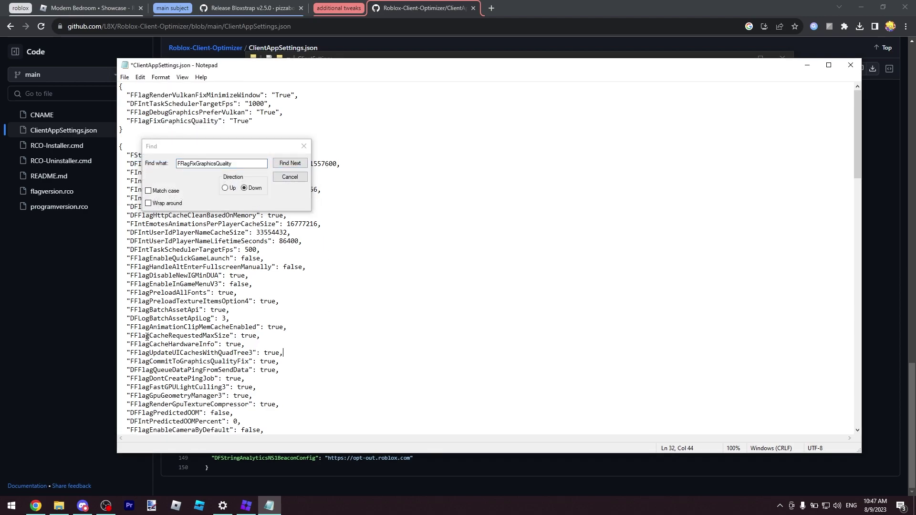
# Step: Search the pasted FastFlags for a duplicate of FFlagDebugGraphicsPreferVulkan
pyautogui.click(240, 160)
pyautogui.moveTo(245, 112); pyautogui.dragTo(129, 115)
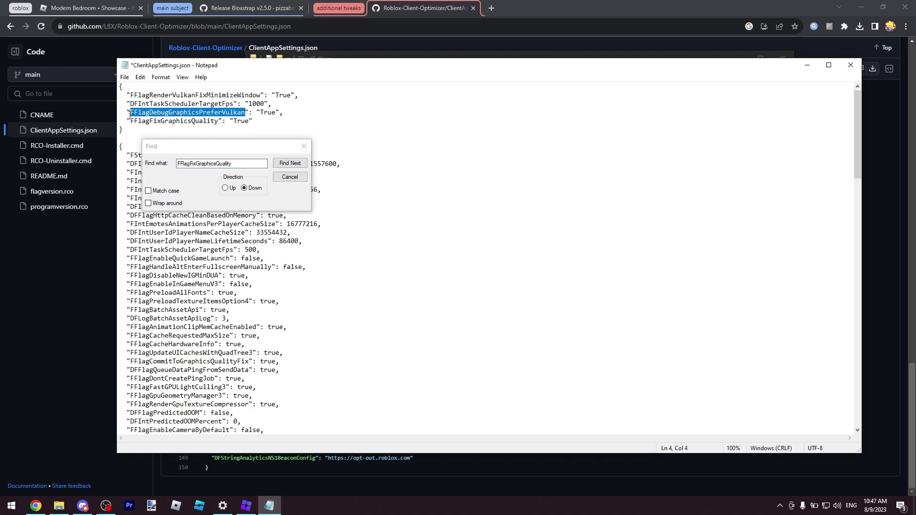
pyautogui.click(231, 173)
pyautogui.hotkey('ctrl', 'v')
pyautogui.click(296, 165)
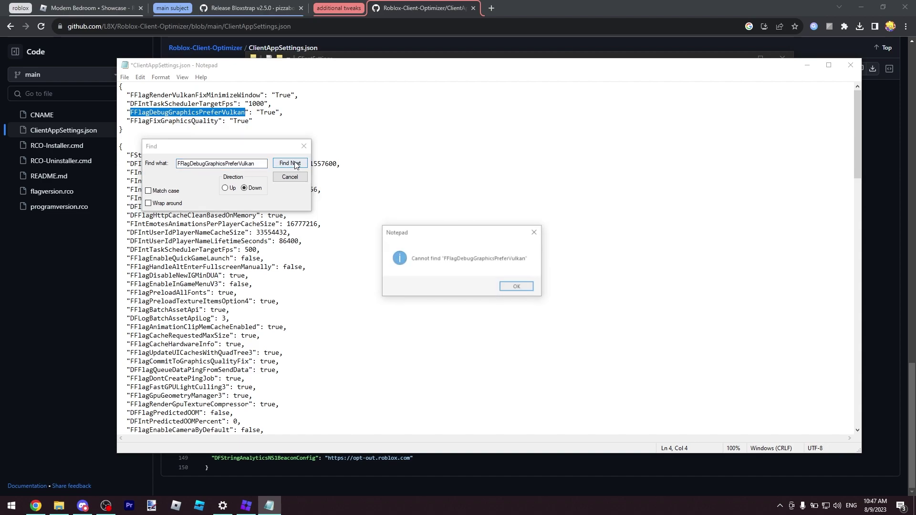
pyautogui.click(529, 289)
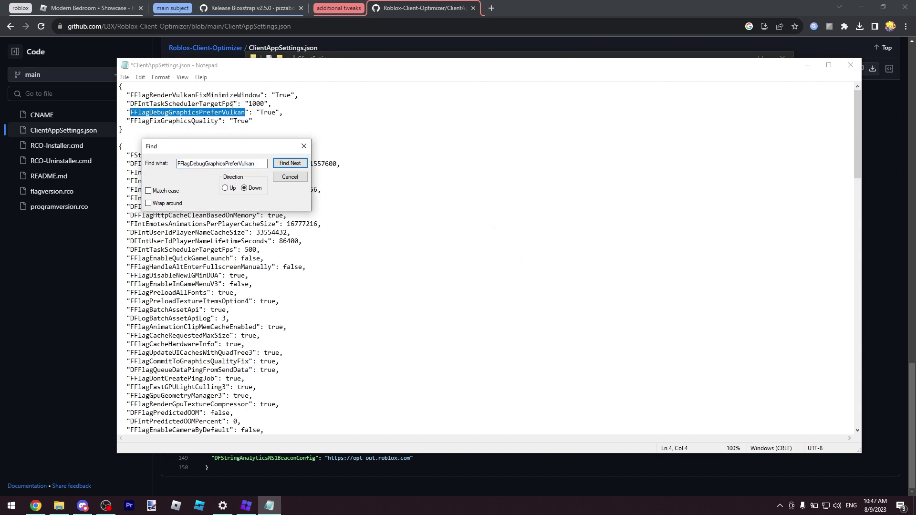
# Step: Find the duplicate DFIntTaskSchedulerTargetFps entry in the pasted FastFlags and delete its line
pyautogui.moveTo(234, 104); pyautogui.dragTo(132, 104)
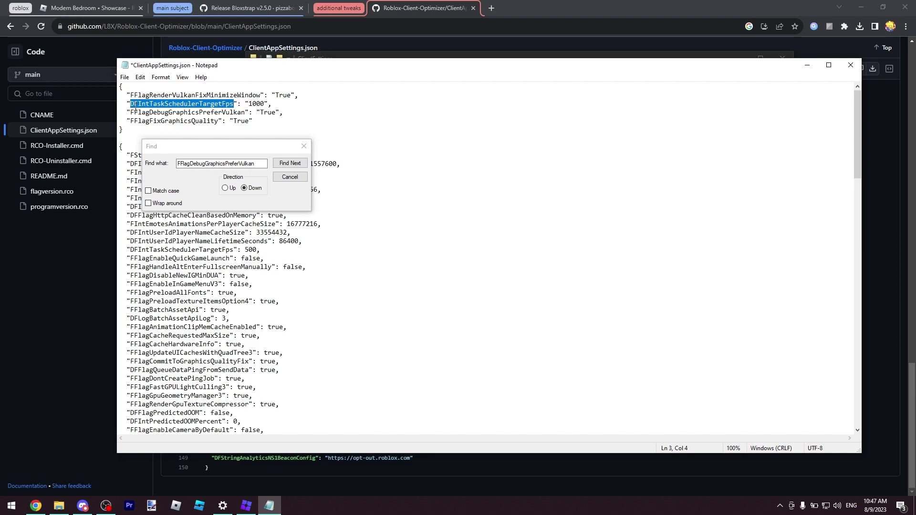
pyautogui.click(204, 165)
pyautogui.hotkey('ctrl', 'v')
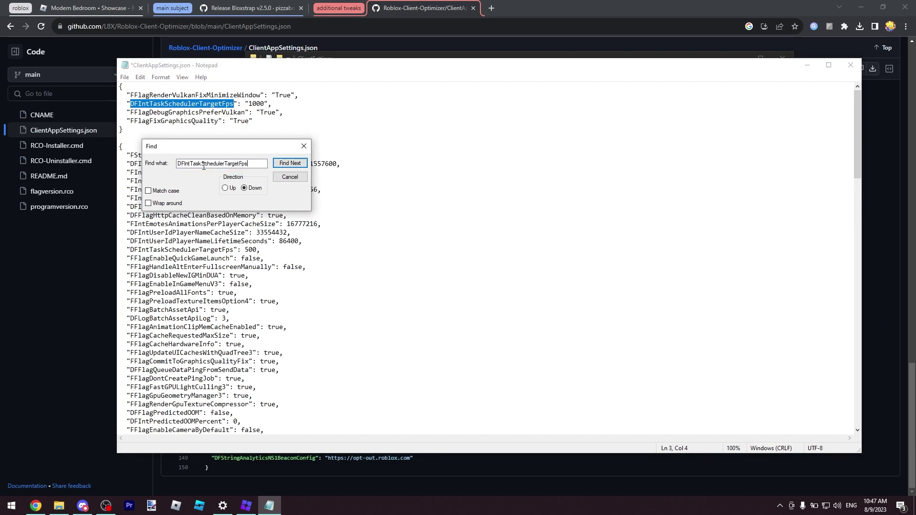
pyautogui.click(293, 162)
pyautogui.moveTo(261, 251); pyautogui.dragTo(119, 250)
pyautogui.press('BackSpace')
# Step: Search the pasted FastFlags for a duplicate of FFlagRenderVulkanFixMinimizeWindow, and close the search
pyautogui.press('BackSpace')
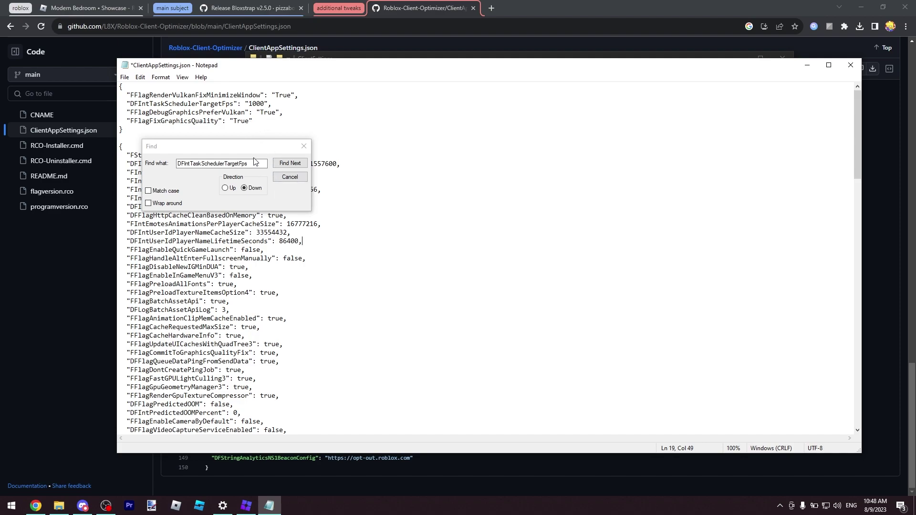
pyautogui.click(254, 161)
pyautogui.press('BackSpace')
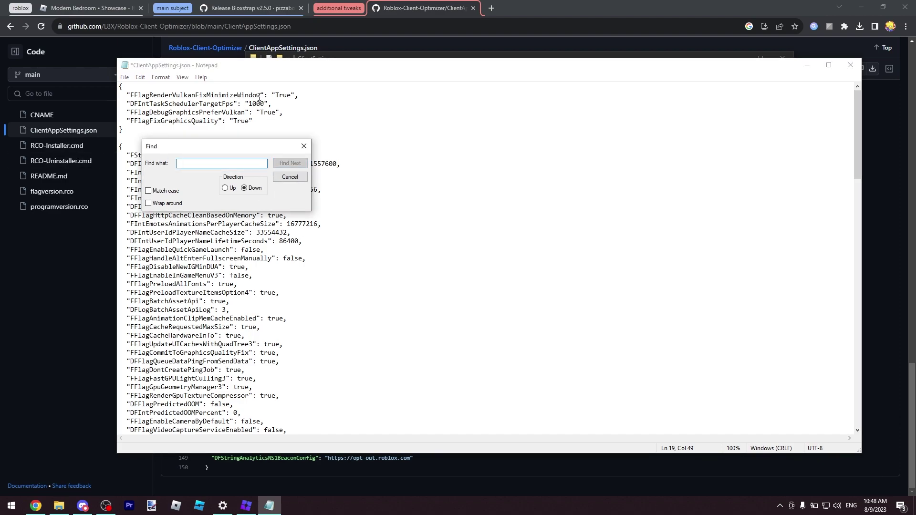
pyautogui.moveTo(260, 95); pyautogui.dragTo(132, 95)
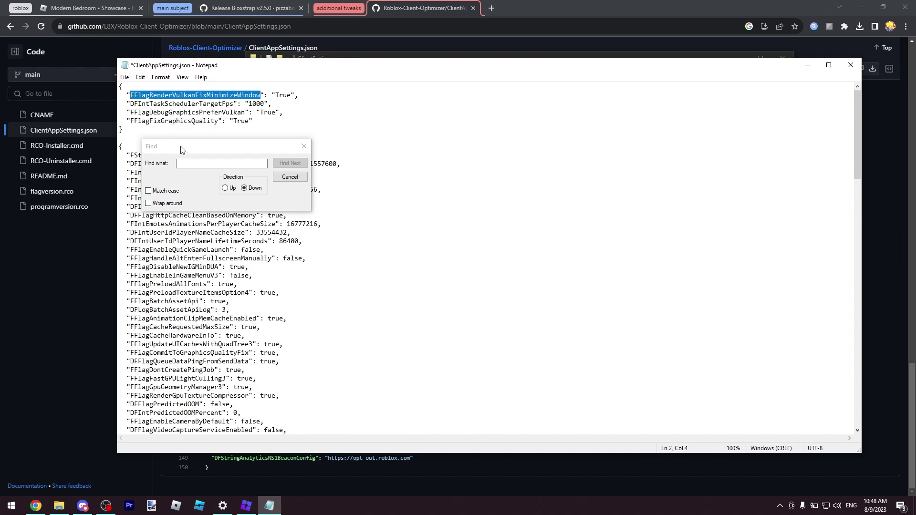
pyautogui.click(181, 150)
pyautogui.hotkey('ctrl', 'v')
pyautogui.click(295, 167)
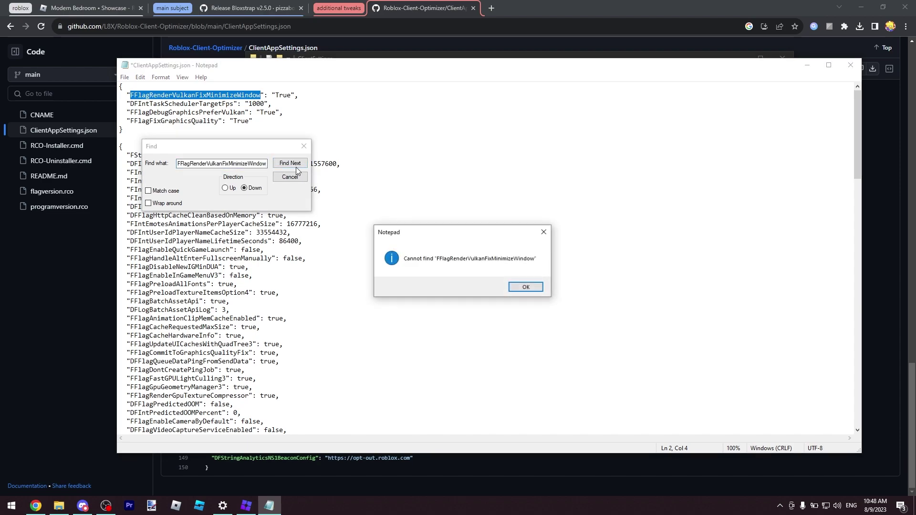
pyautogui.click(525, 286)
pyautogui.click(289, 177)
# Step: Move the four original flags below DFFlagHttpCacheCleanBasedOnMemory in the pasted block and delete the leftover empty braces
pyautogui.moveTo(253, 121); pyautogui.dragTo(106, 97)
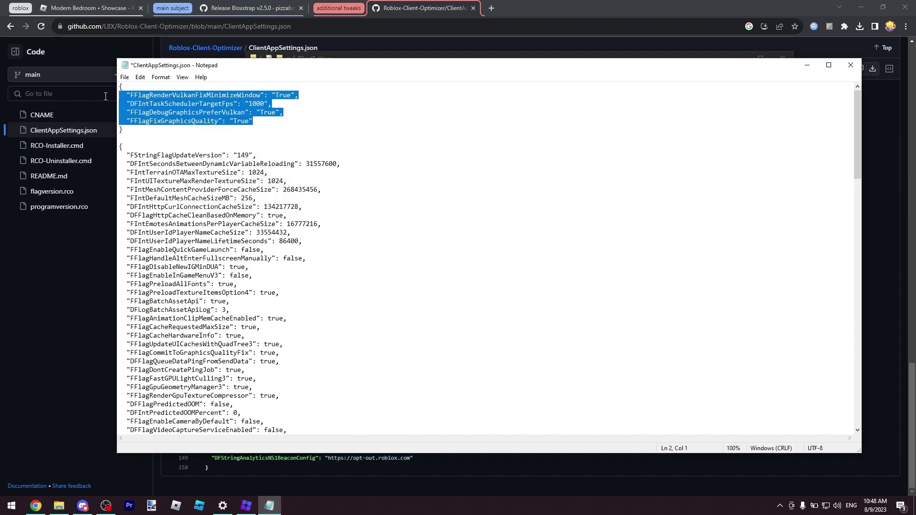
pyautogui.press('BackSpace')
pyautogui.press('BackSpace')
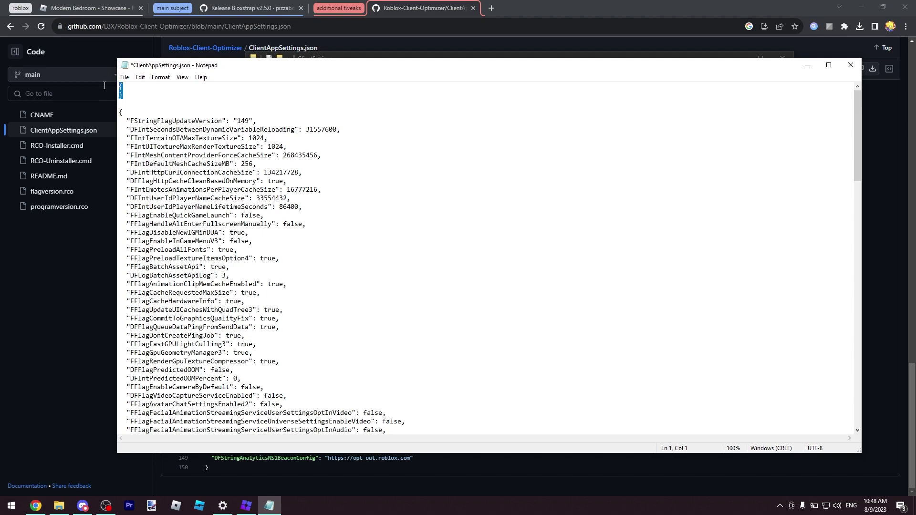
pyautogui.press('Delete')
pyautogui.press('Delete')
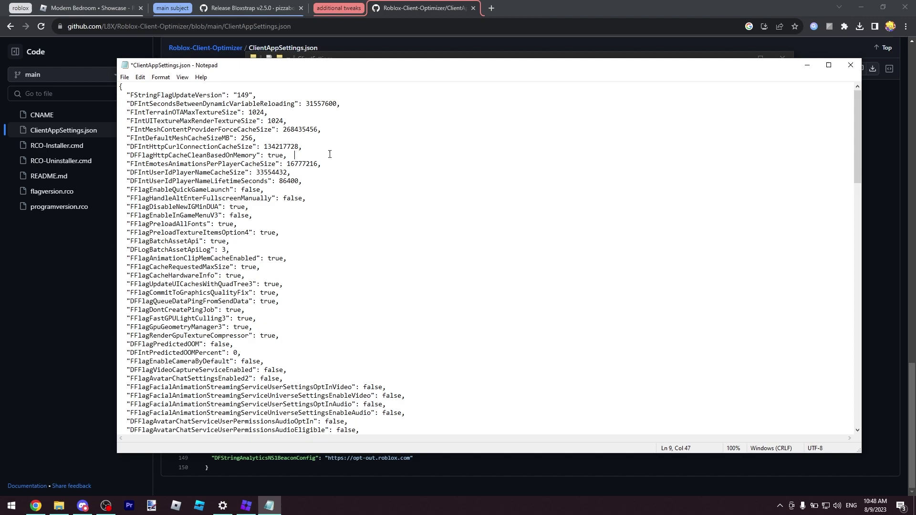
pyautogui.press('Return')
pyautogui.hotkey('ctrl', 'v')
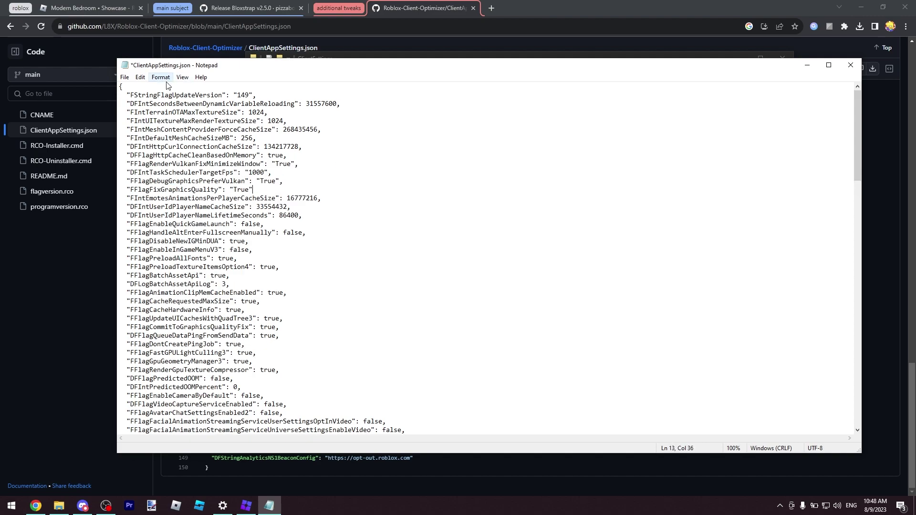
# Step: Save ClientAppSettings.json and close the text editor and the ClientSettings folder window
pyautogui.click(125, 77)
pyautogui.click(139, 131)
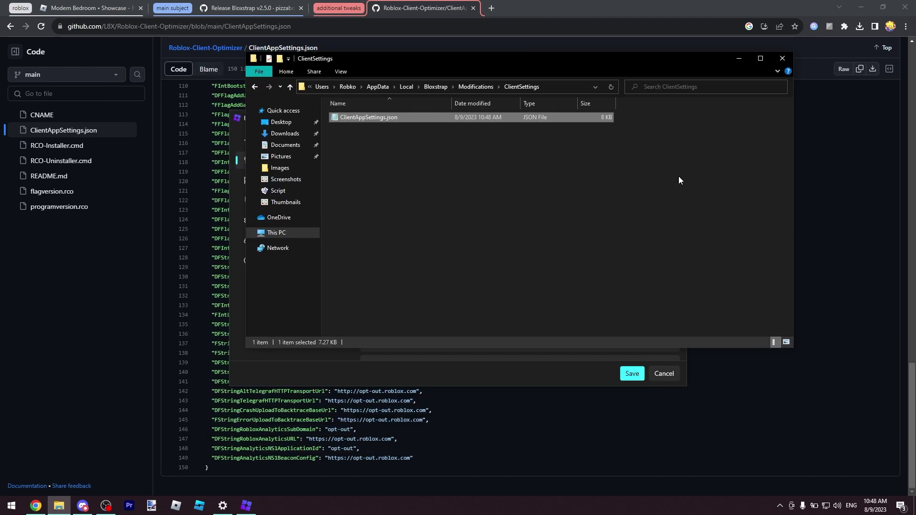
pyautogui.click(784, 58)
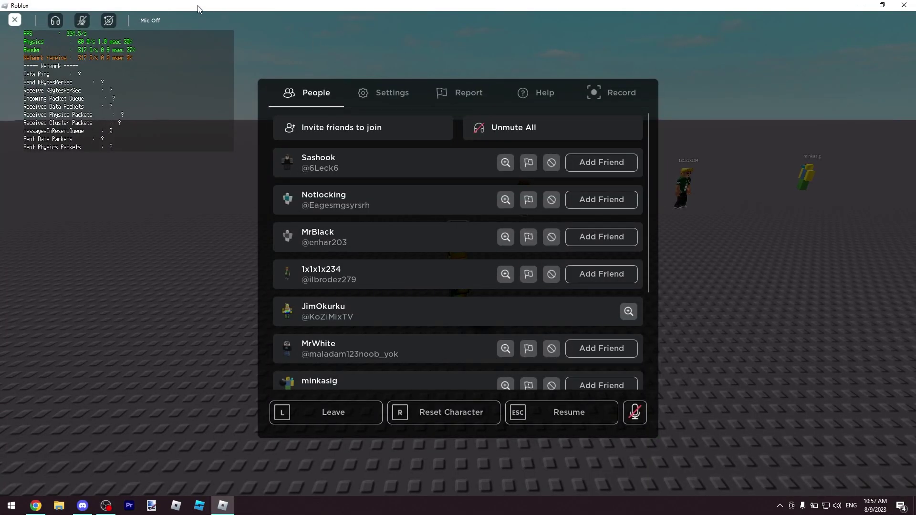
# Step: Restore the maximized Roblox game window and enlarge it to fill most of the screen
pyautogui.doubleClick(198, 8)
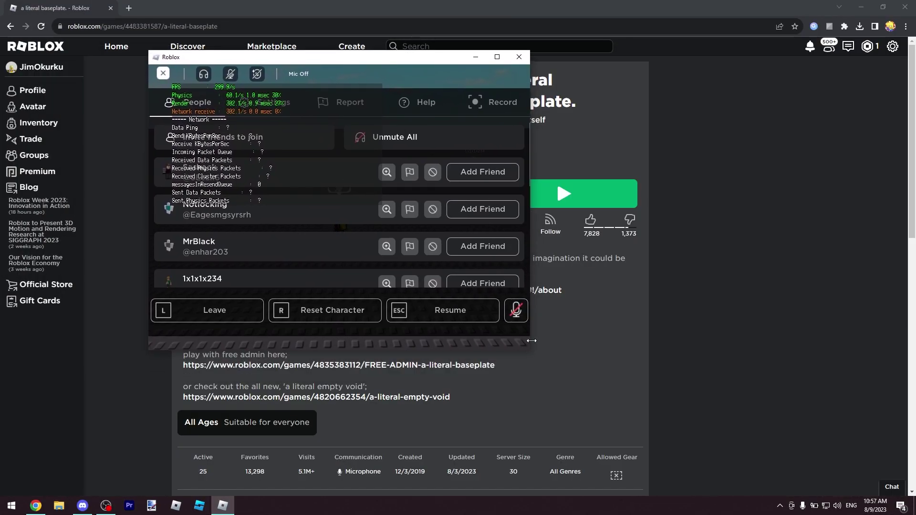
pyautogui.moveTo(532, 353); pyautogui.dragTo(749, 397)
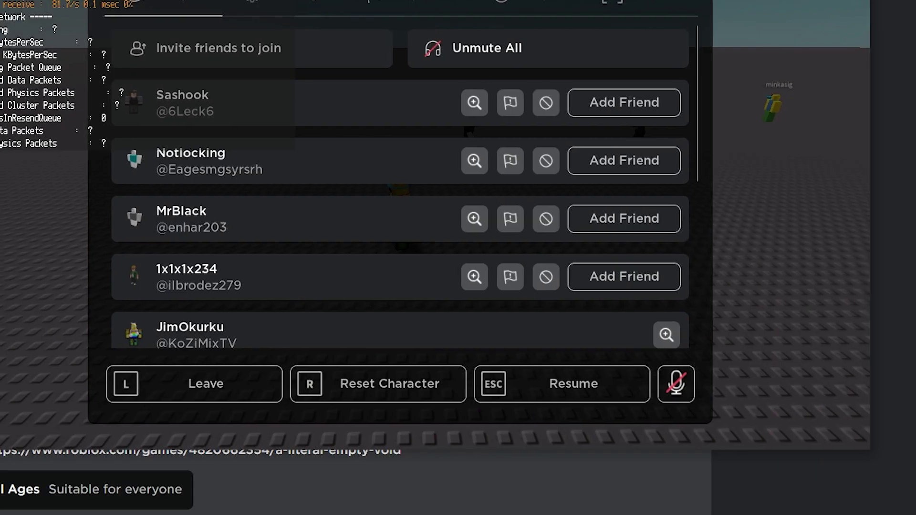
pyautogui.moveTo(869, 449); pyautogui.dragTo(891, 465)
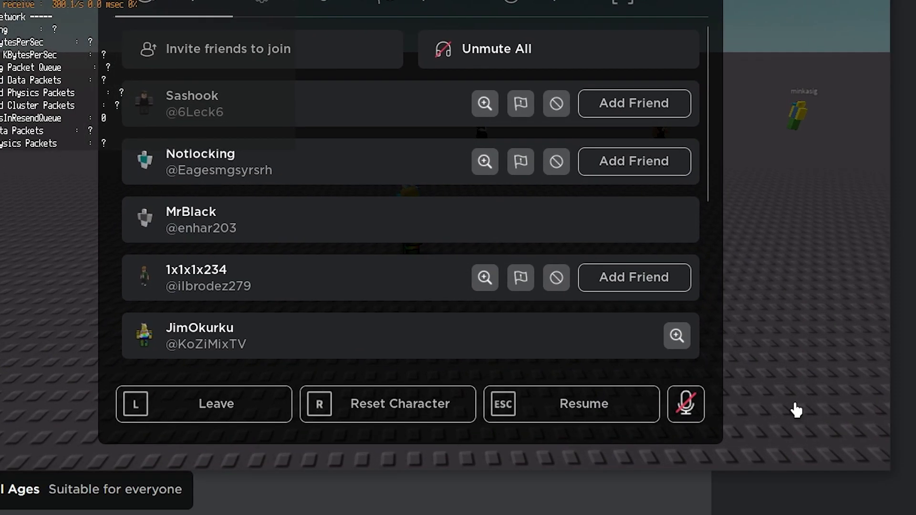
# Step: Resume the game and bring the camera in close behind the avatar to check the FPS stats
pyautogui.press('Escape')
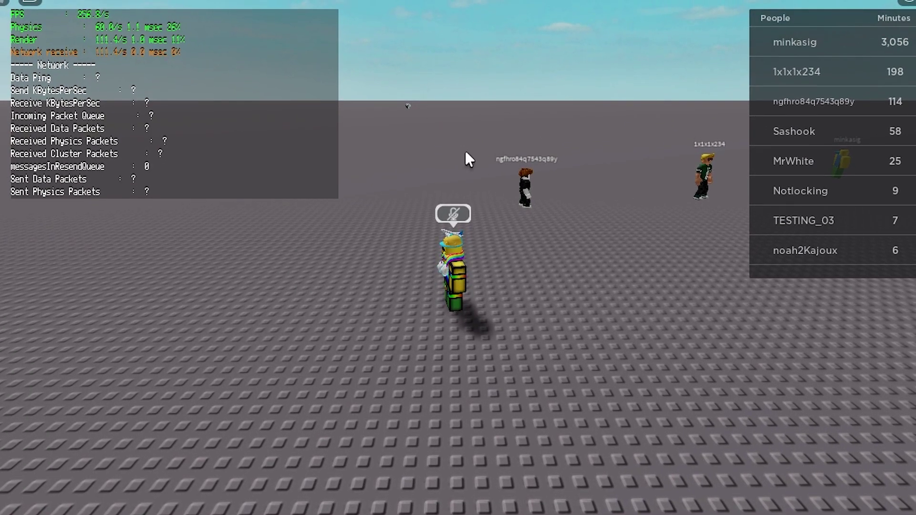
pyautogui.moveTo(545, 201); pyautogui.dragTo(554, 219)
pyautogui.scroll(3, 545, 202)
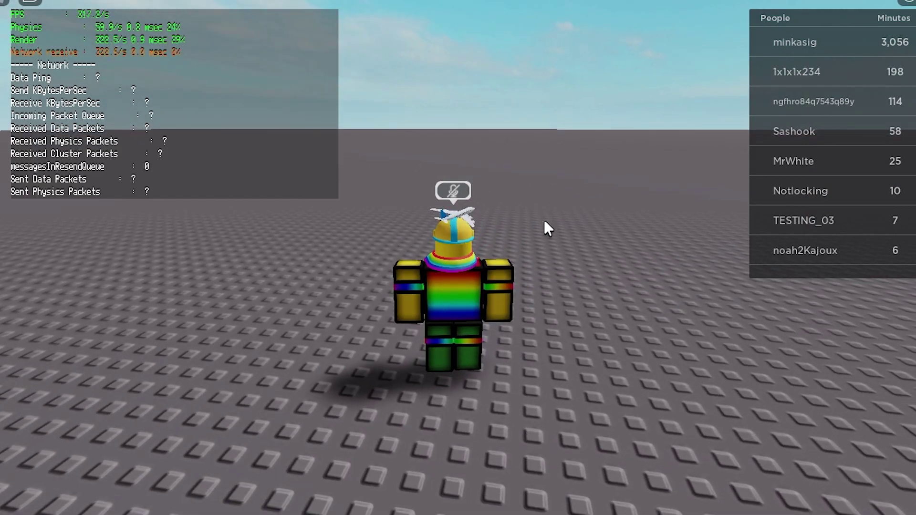
pyautogui.press('Escape')
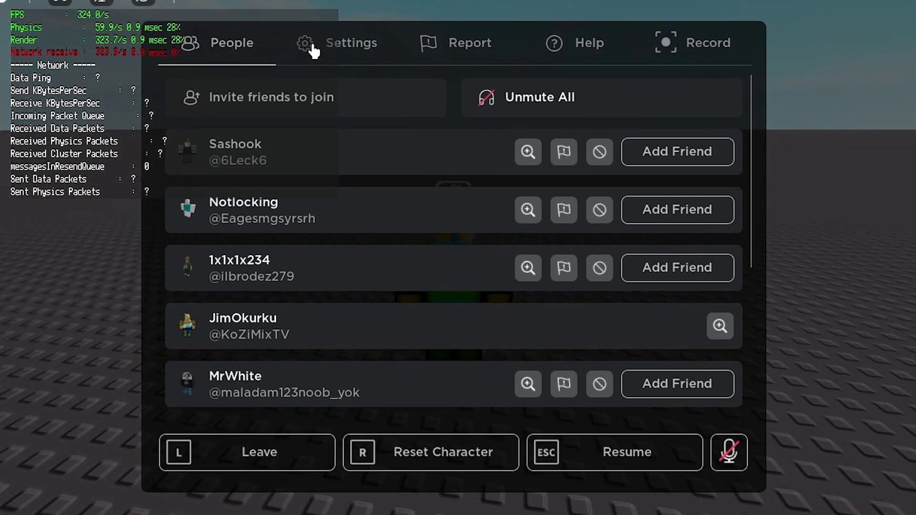
pyautogui.click(336, 43)
pyautogui.scroll(-5, 549, 310)
pyautogui.press('Escape')
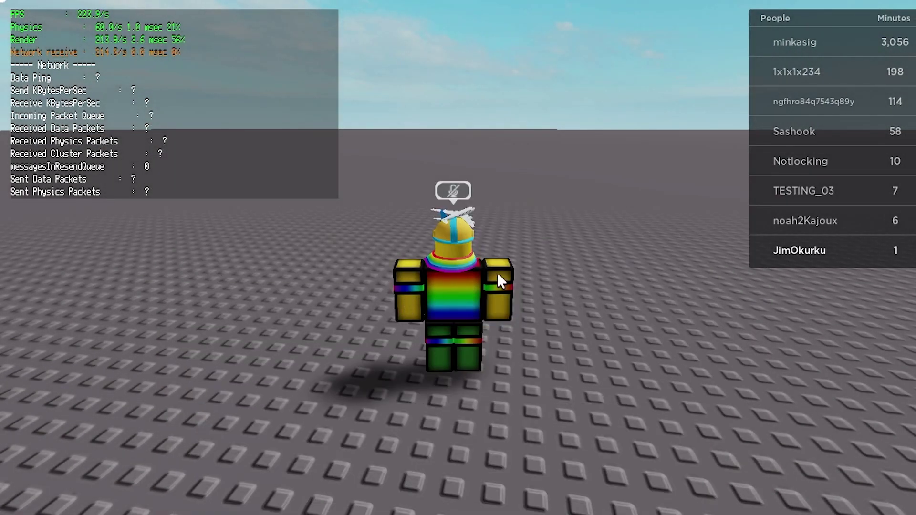
# Step: Raise Graphics Quality to the maximum in the game settings and lower it to one bar to compare the frame rates
pyautogui.press('Escape')
pyautogui.click(345, 57)
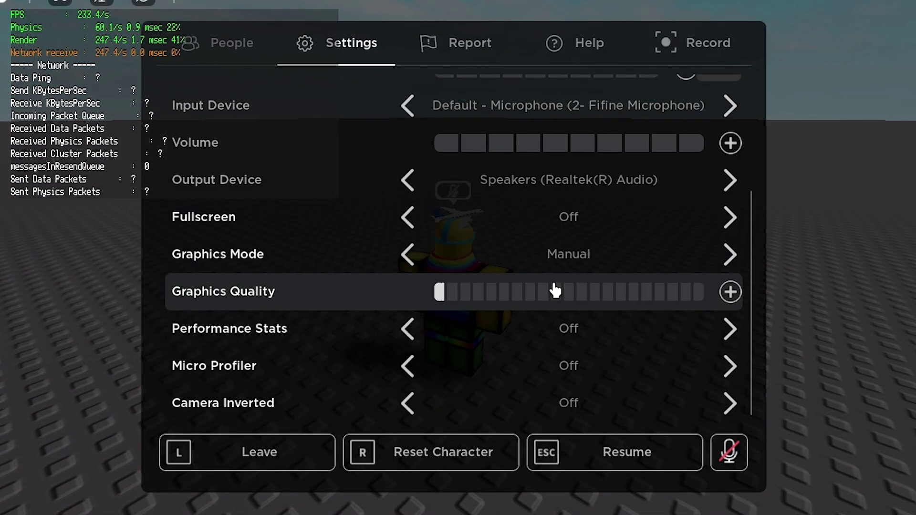
pyautogui.moveTo(551, 290); pyautogui.dragTo(838, 291)
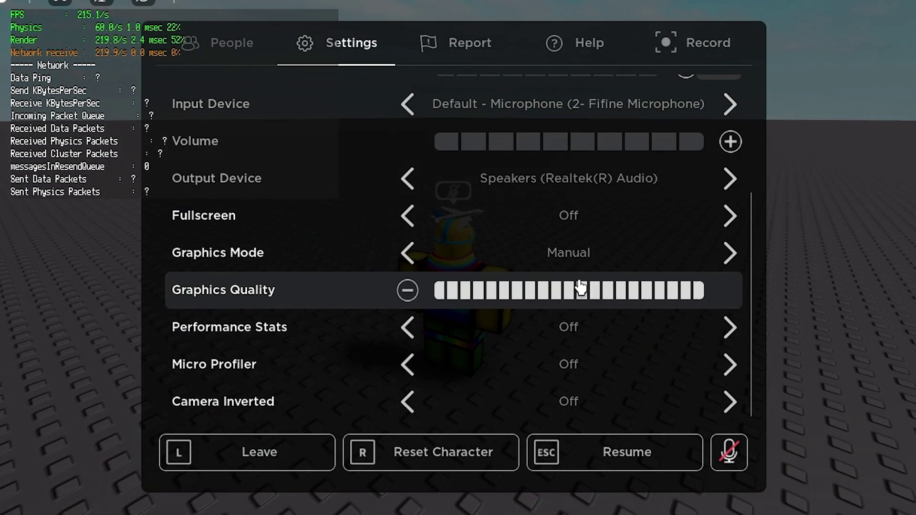
pyautogui.scroll(1, 286, 129)
pyautogui.moveTo(441, 314); pyautogui.dragTo(276, 296)
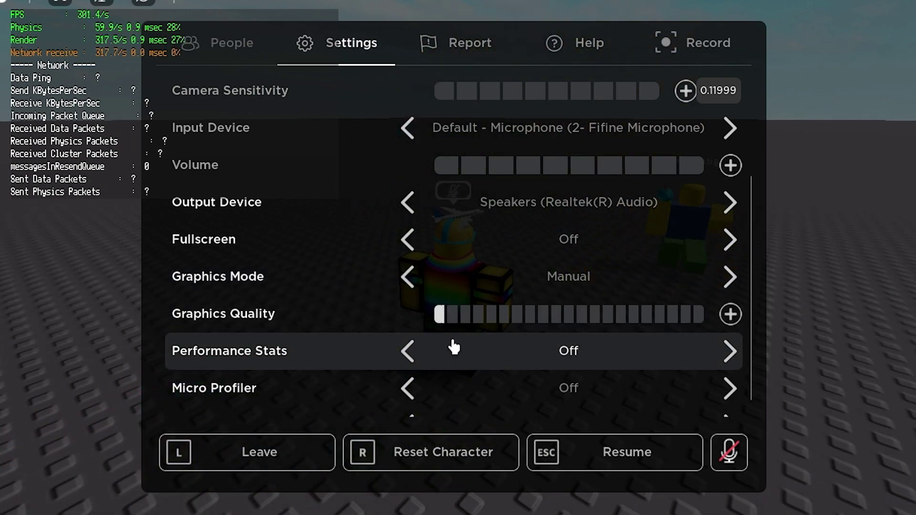
# Step: Try low Graphics Quality levels up to four bars and settle on three bars
pyautogui.moveTo(453, 316); pyautogui.dragTo(462, 316)
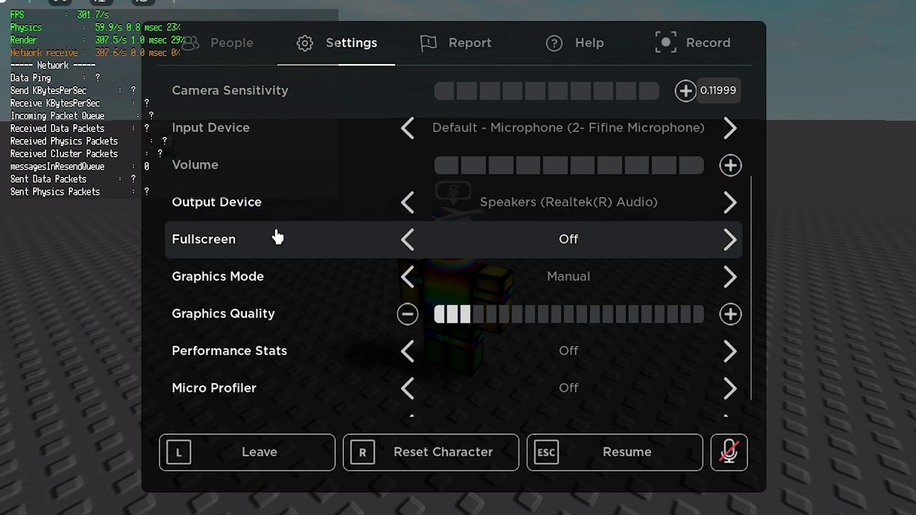
pyautogui.moveTo(496, 321); pyautogui.dragTo(481, 327)
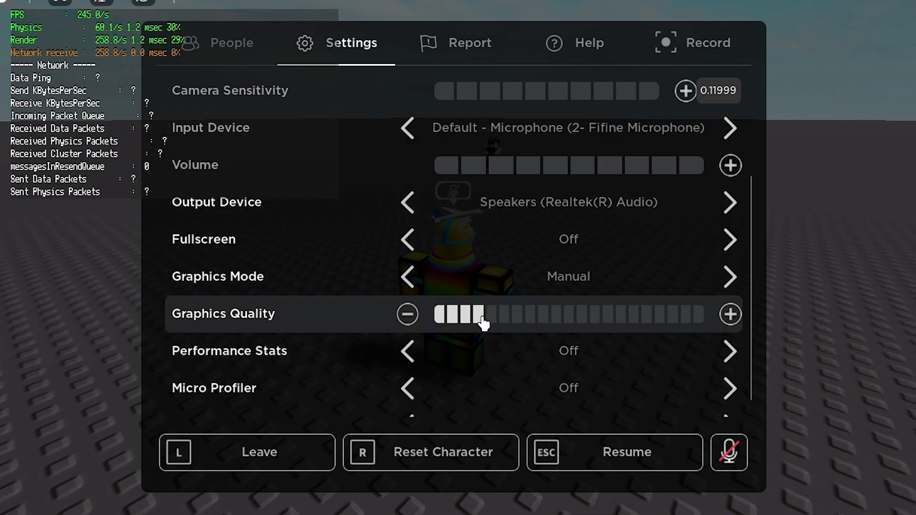
pyautogui.moveTo(483, 323); pyautogui.dragTo(466, 322)
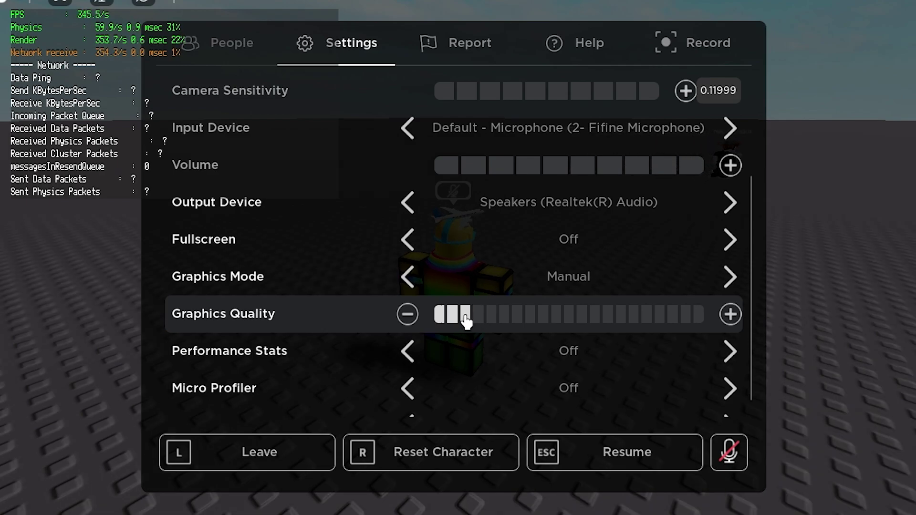
# Step: Resume the game and walk the avatar across the baseplate toward the camera to check the FPS stats
pyautogui.press('Escape')
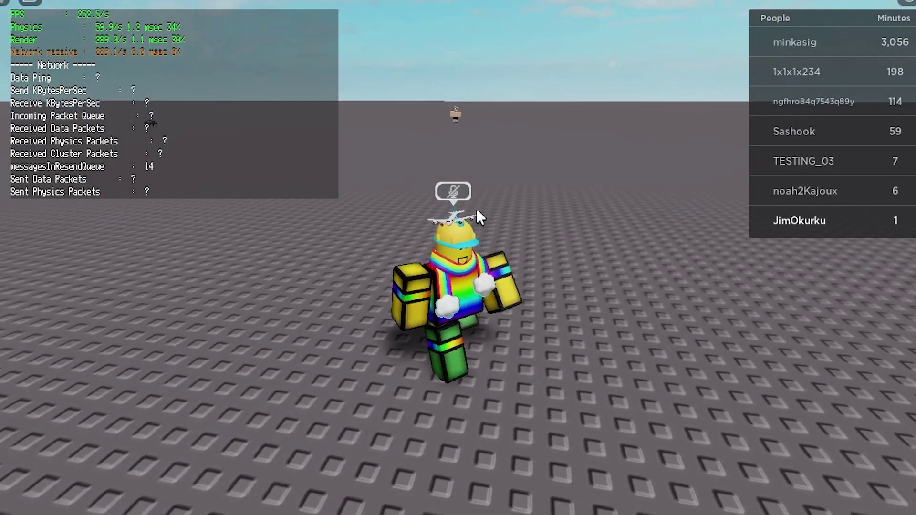
pyautogui.press('a')
pyautogui.press('s')
pyautogui.press('a')
pyautogui.press('s')
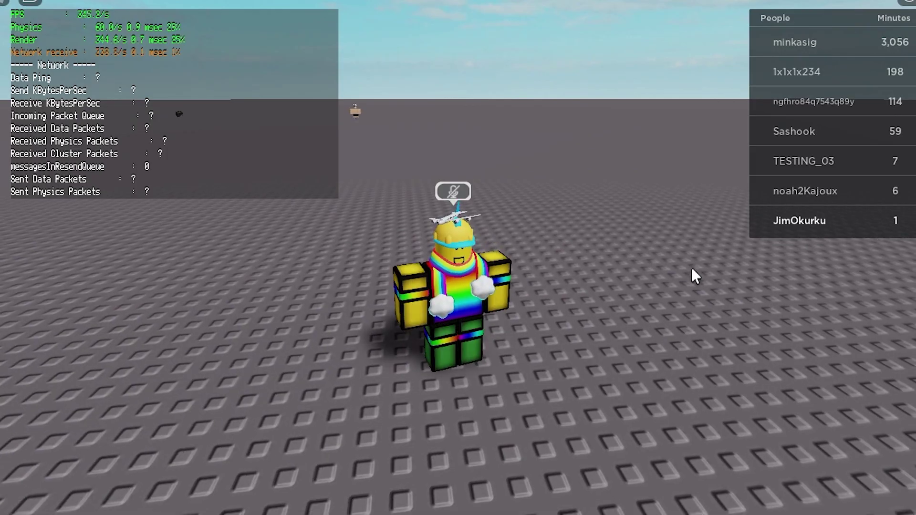